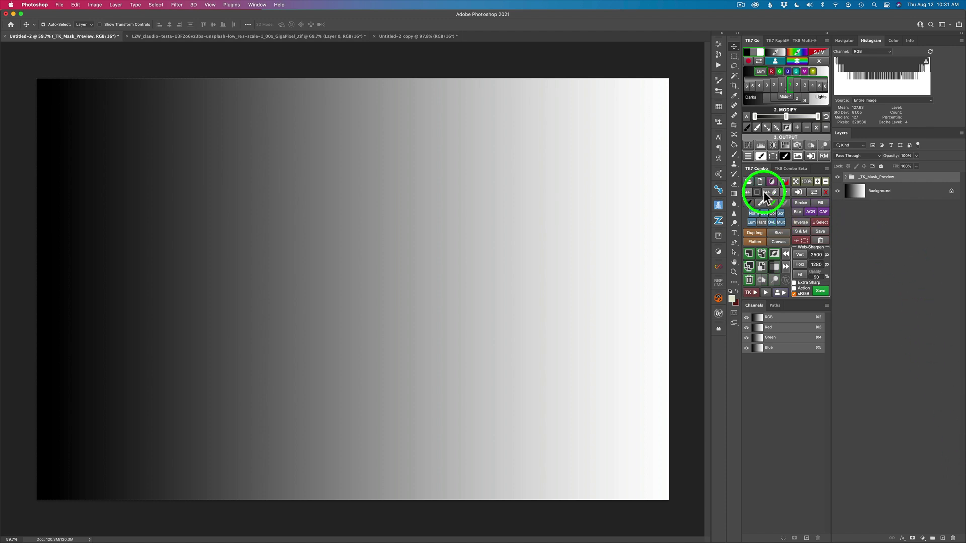
Step: Revert the document to its New history state and draw a horizontal black-to-white gradient across the whole canvas
left_click(720, 53)
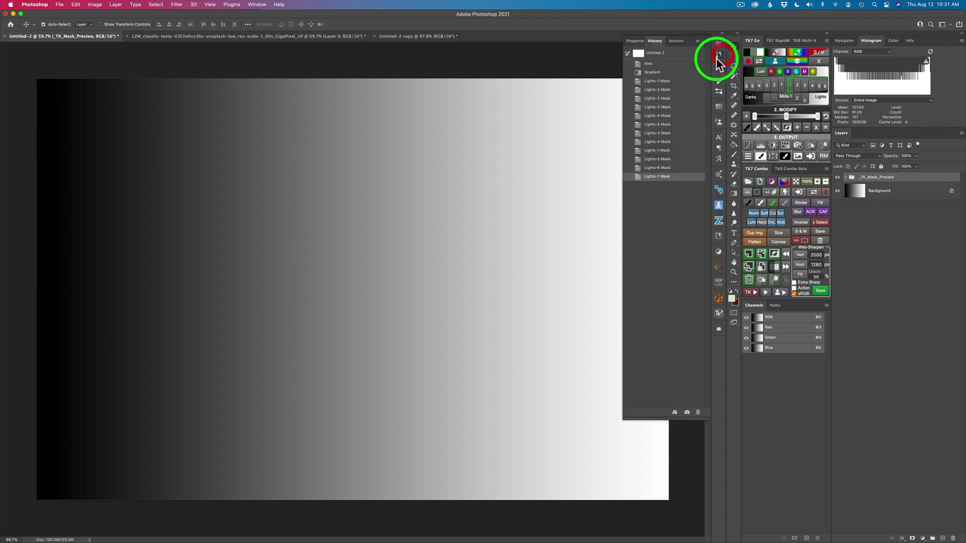
left_click(653, 64)
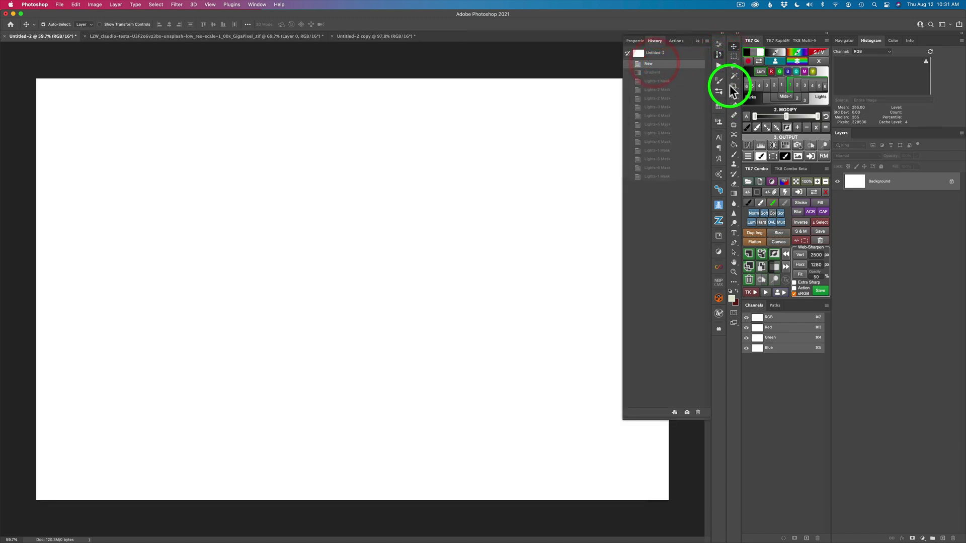
left_click(718, 54)
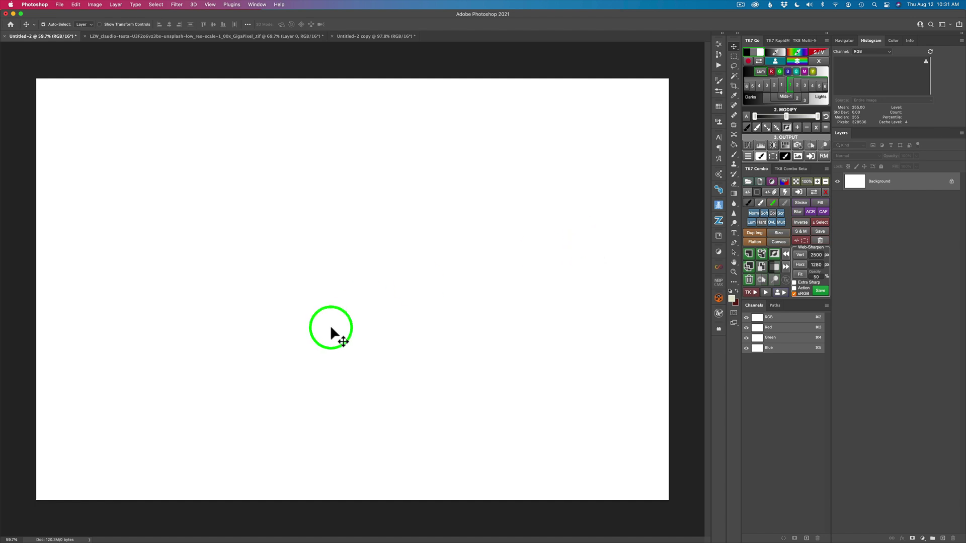
left_click(734, 193)
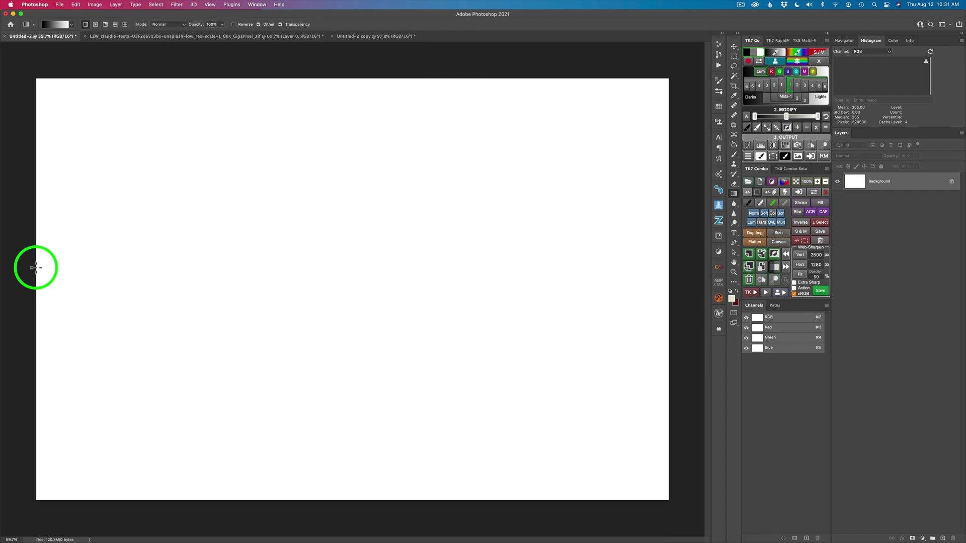
left_click_drag(36, 267, 669, 303)
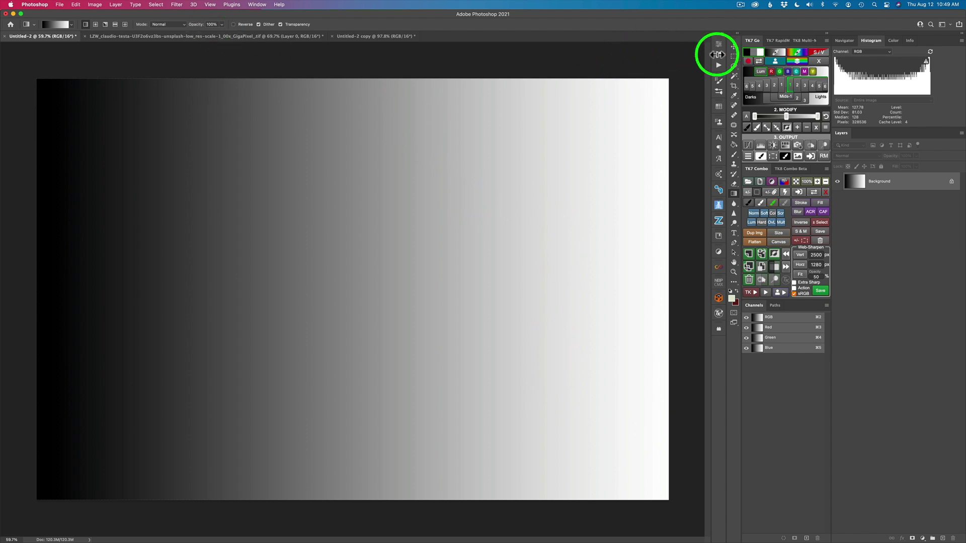
Step: Preview the Lights luminosity masks from Lights-1 to Lights-6 in turn, and inspect the Lights-6 gradient up close
left_click(754, 51)
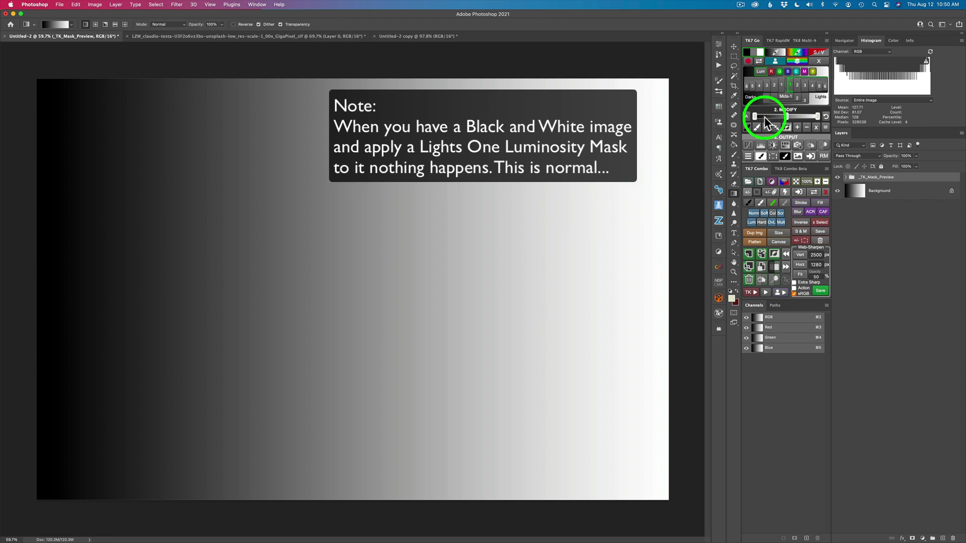
left_click(798, 84)
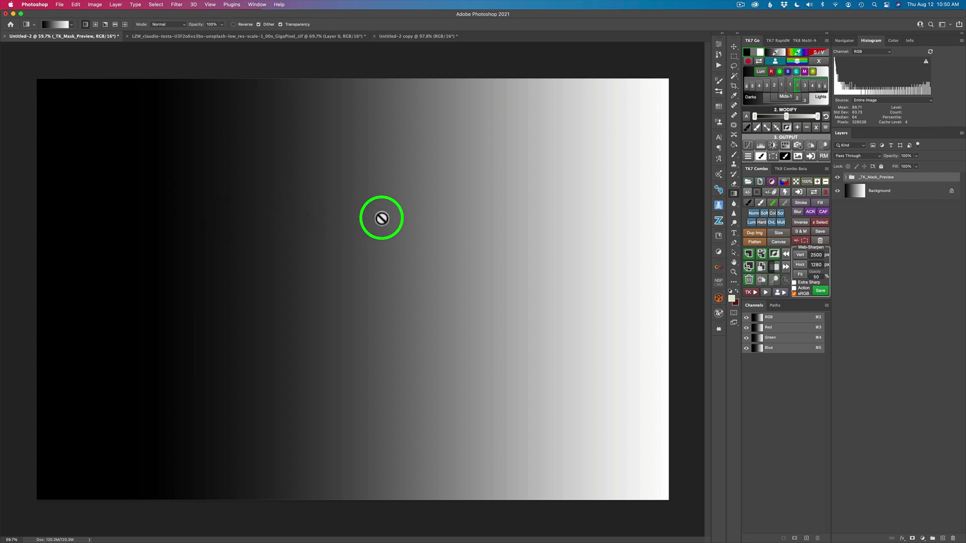
left_click(804, 86)
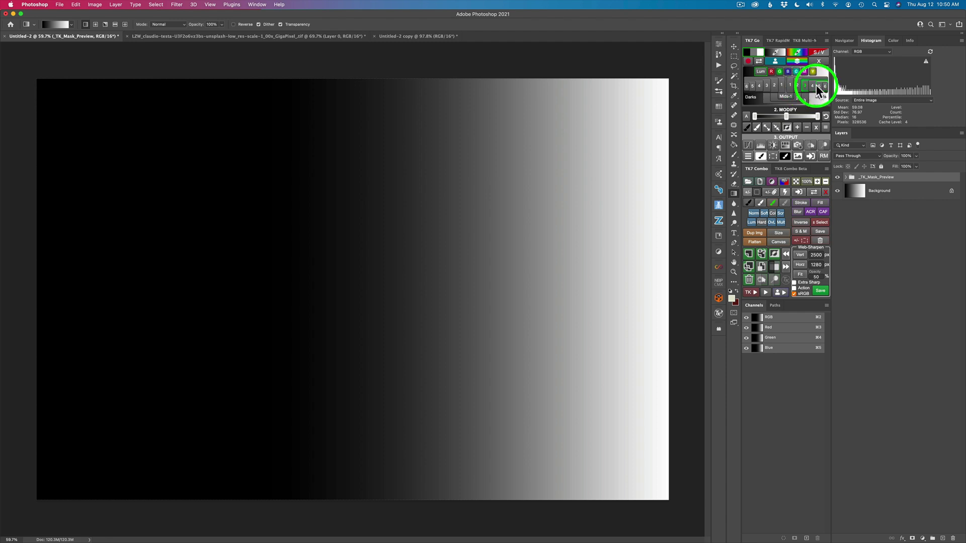
left_click(813, 85)
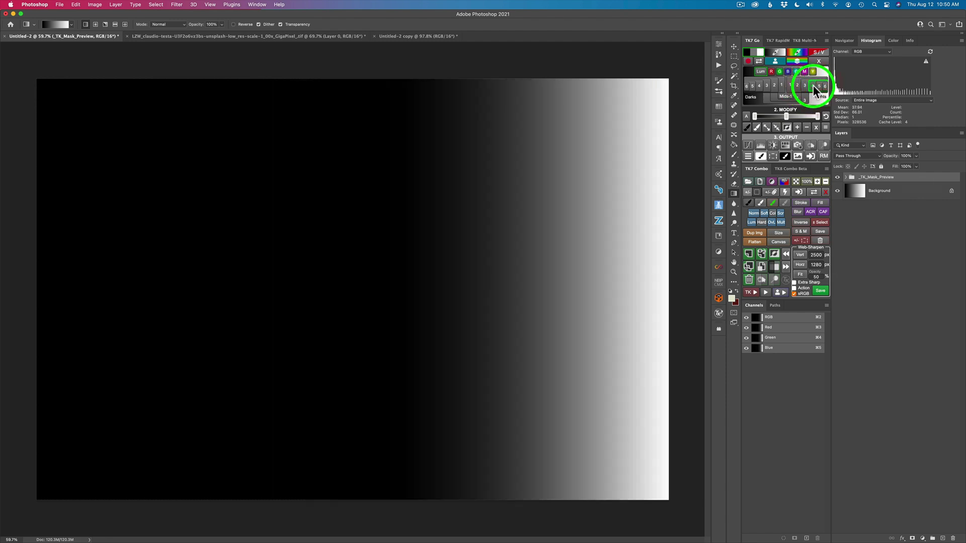
left_click(820, 86)
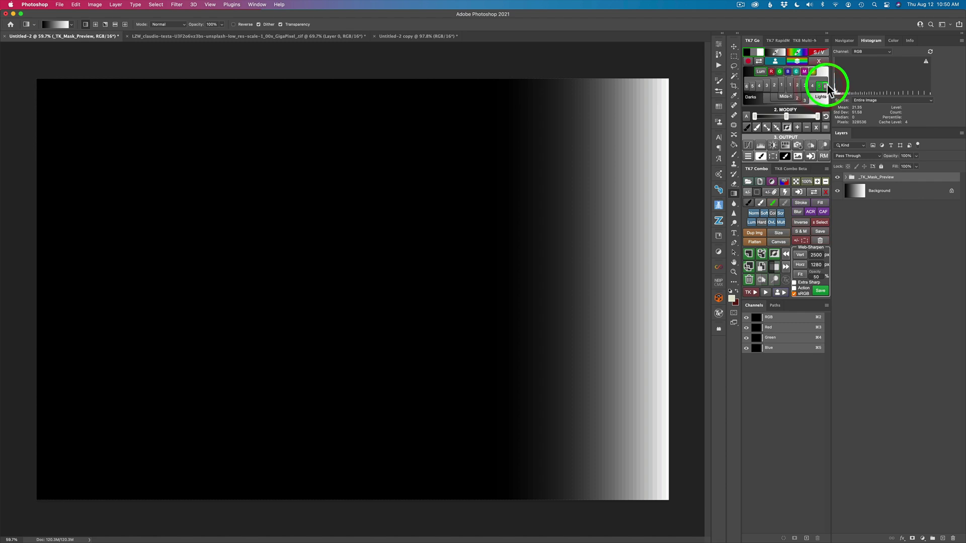
left_click(825, 86)
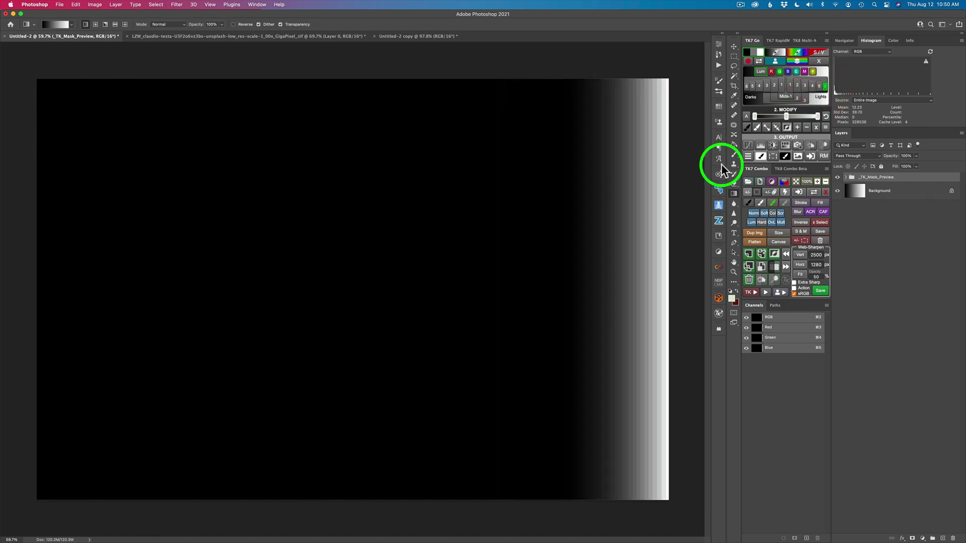
left_click_drag(721, 164, 632, 151)
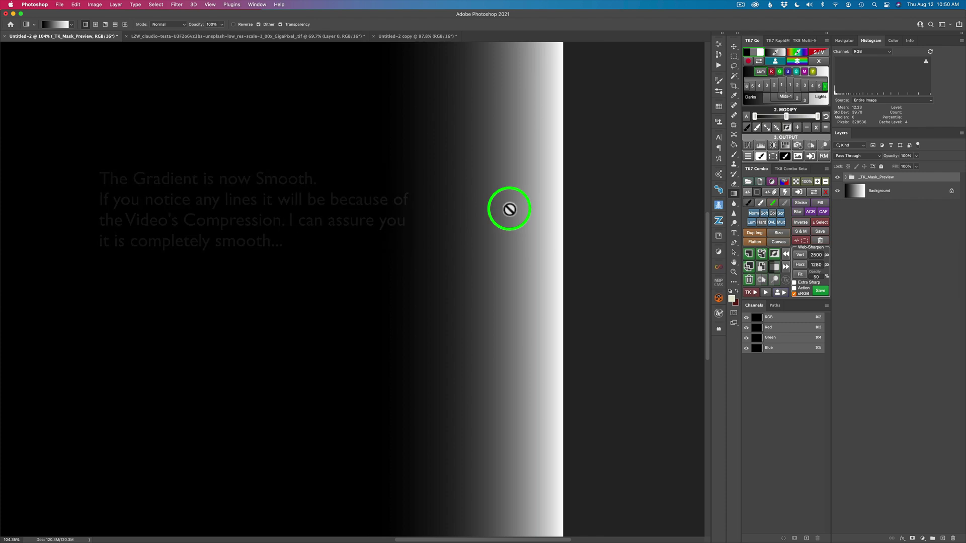
key("super+0")
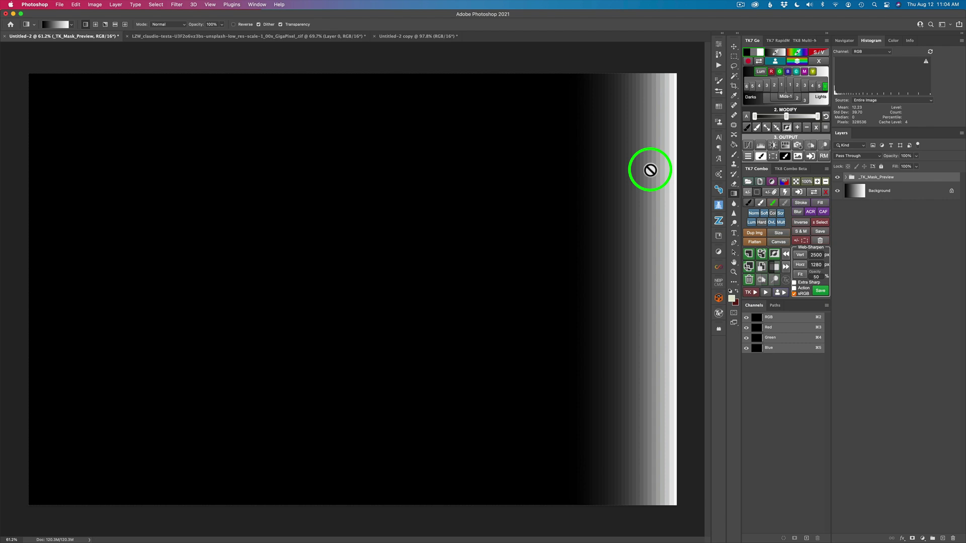
Step: Preview the Darks luminosity masks from Darks-1 to Darks-6 in turn on the gradient
left_click(780, 86)
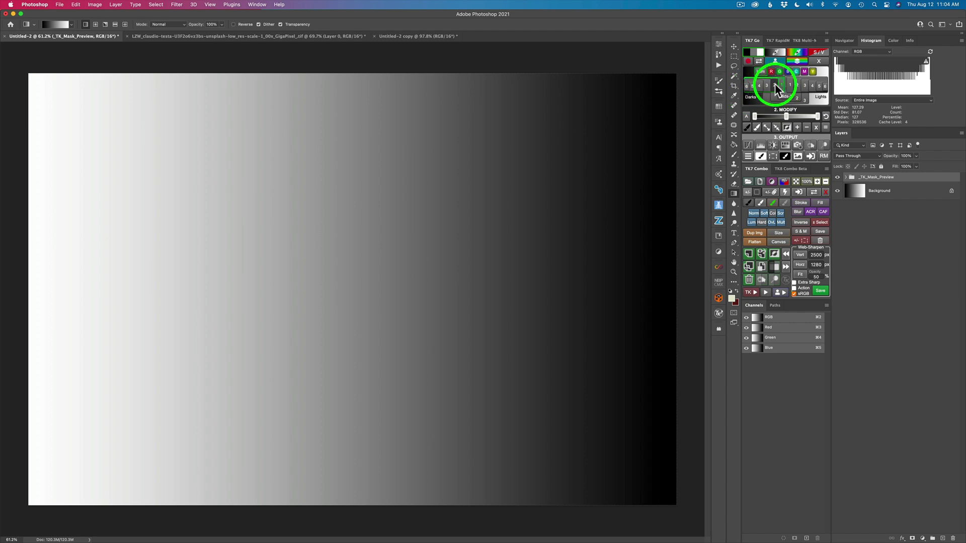
left_click(775, 86)
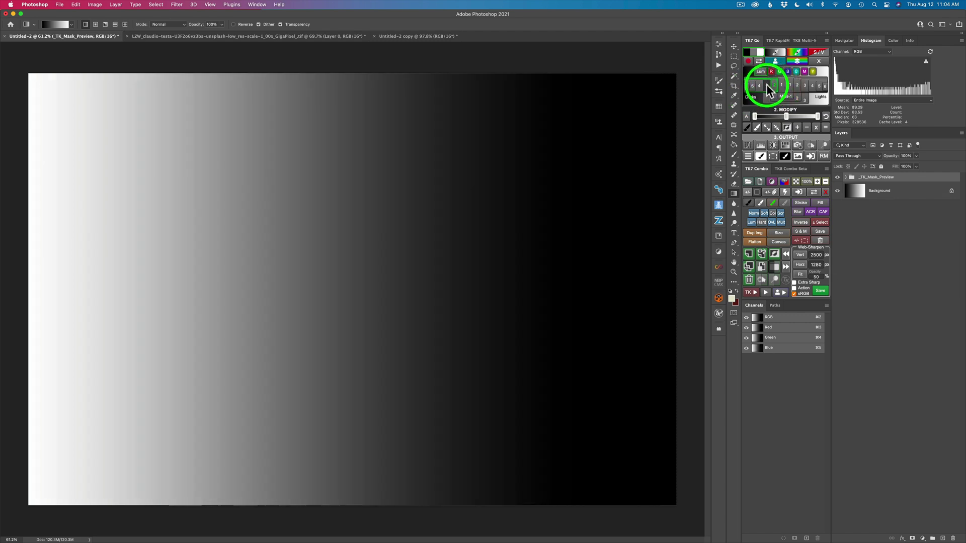
left_click(765, 84)
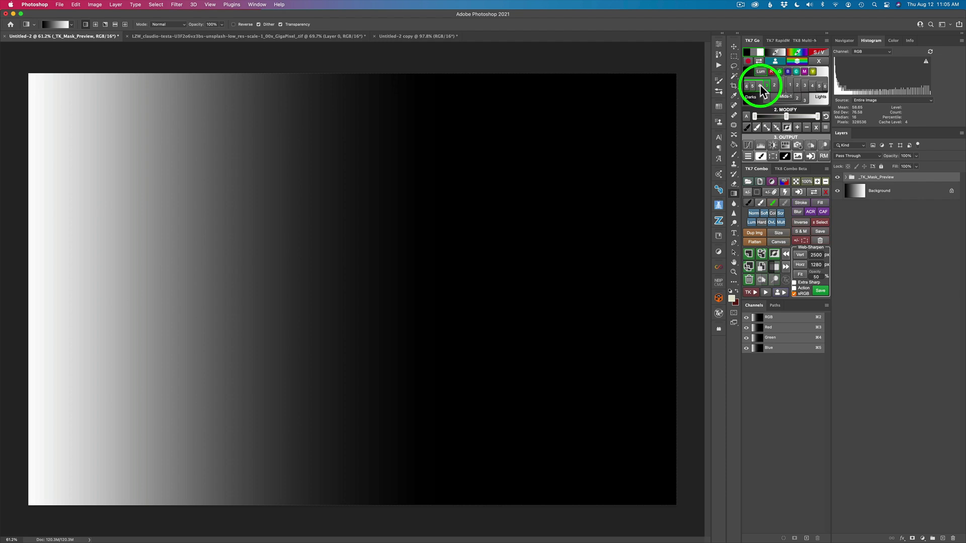
left_click(759, 84)
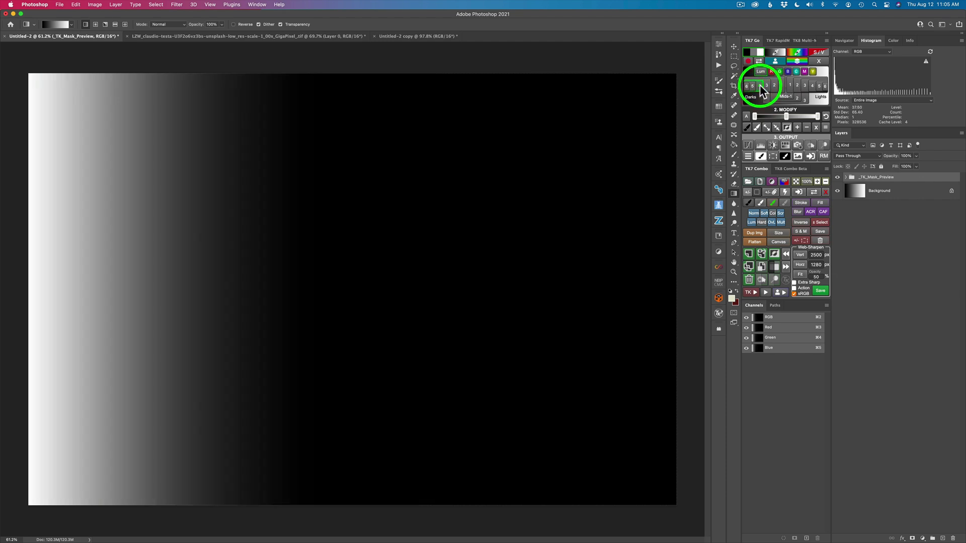
left_click(752, 85)
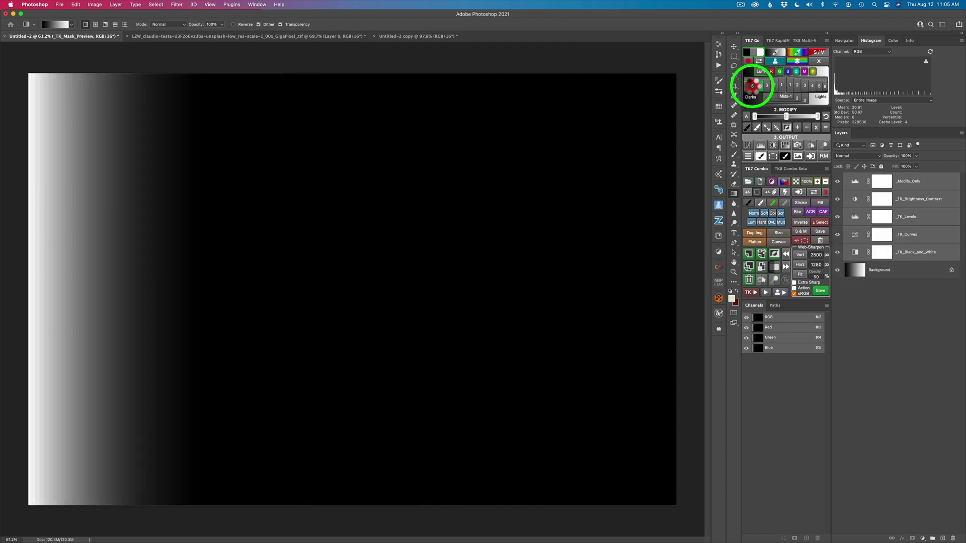
left_click(748, 86)
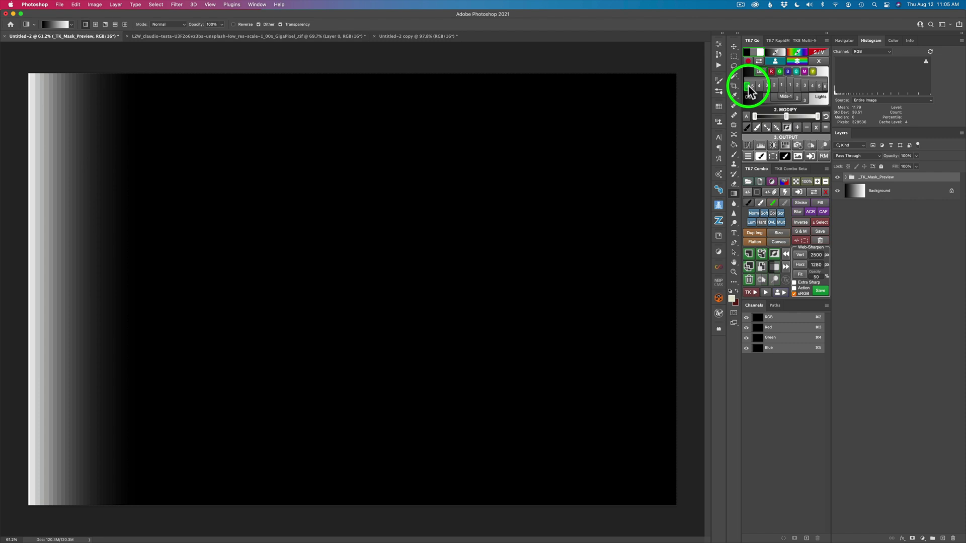
Step: Preview the Mids-1, Mids-2 and Mids-3 luminosity masks in sequence, going through the series twice
left_click(786, 96)
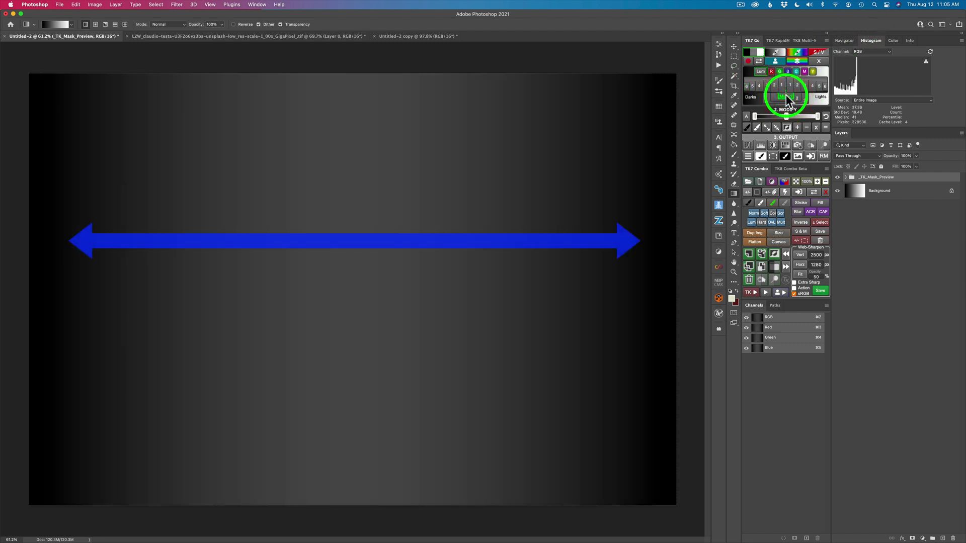
left_click(799, 97)
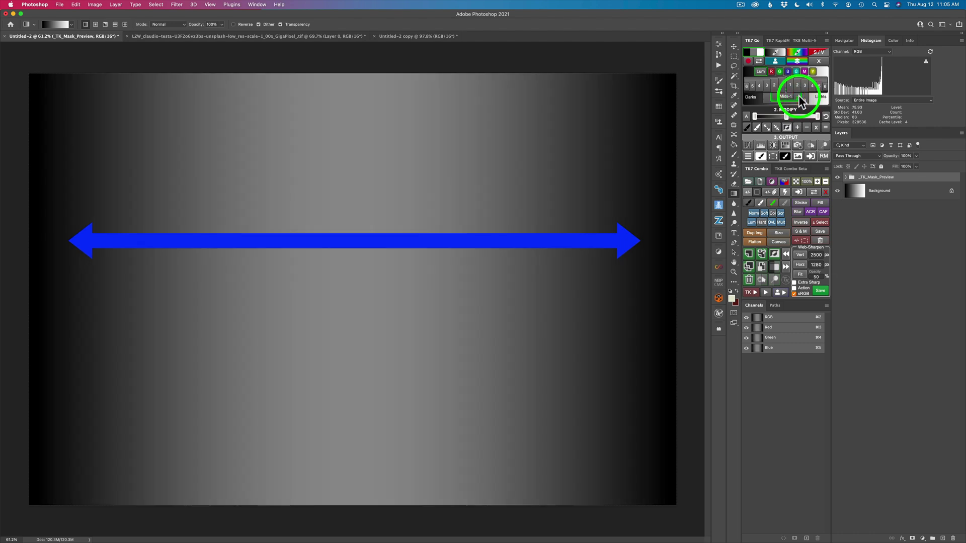
left_click(804, 98)
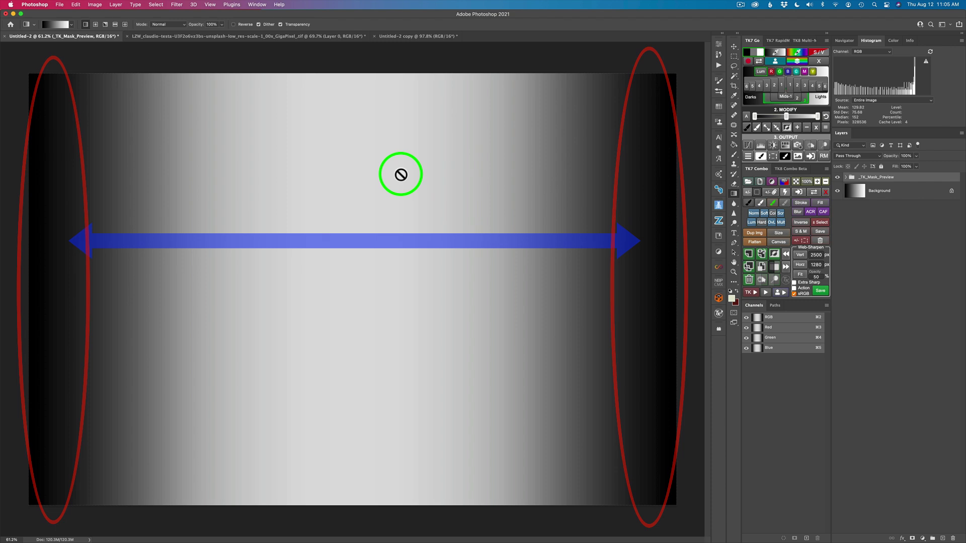
left_click(785, 96)
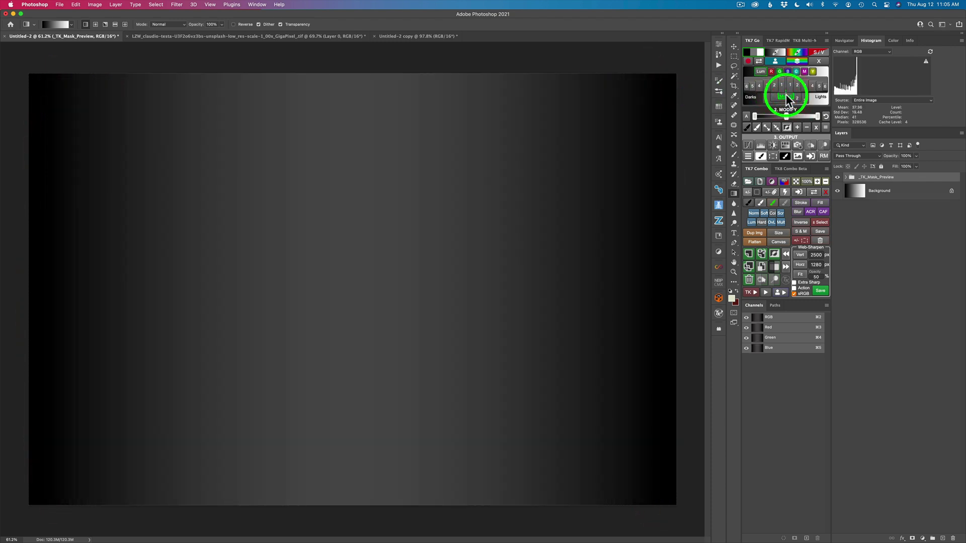
left_click(798, 97)
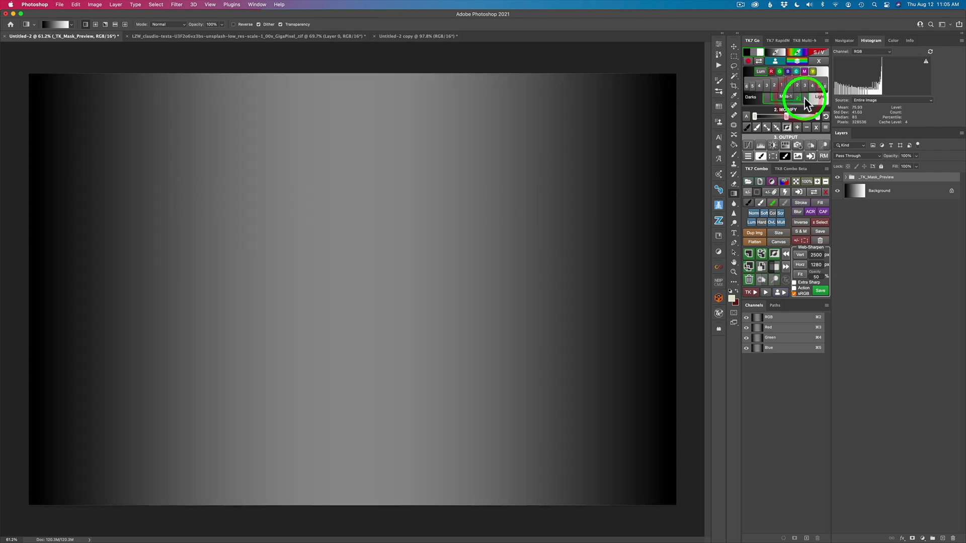
left_click(805, 98)
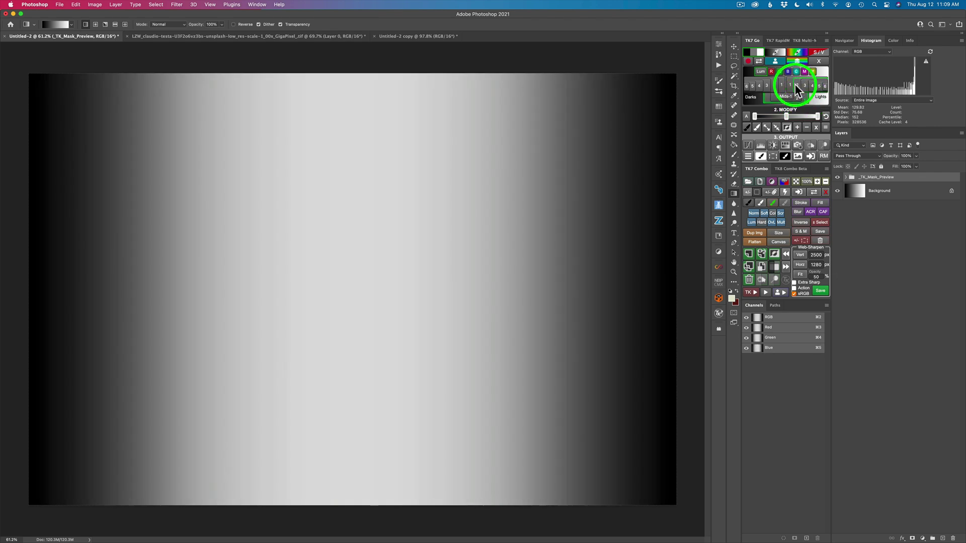
Step: Compare the Lights-1, Darks-1 and Mids-1 masks on the gradient by previewing each in turn
left_click(791, 83)
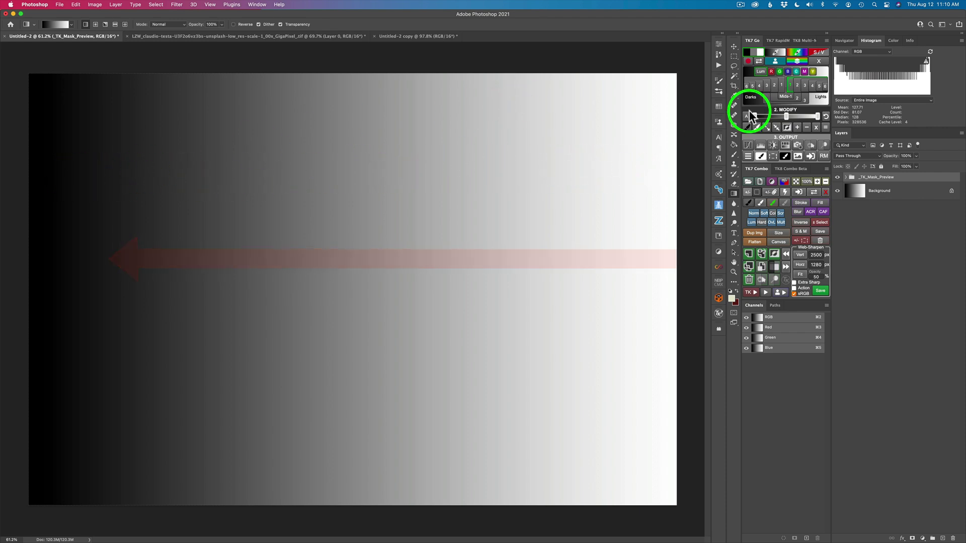
left_click(780, 85)
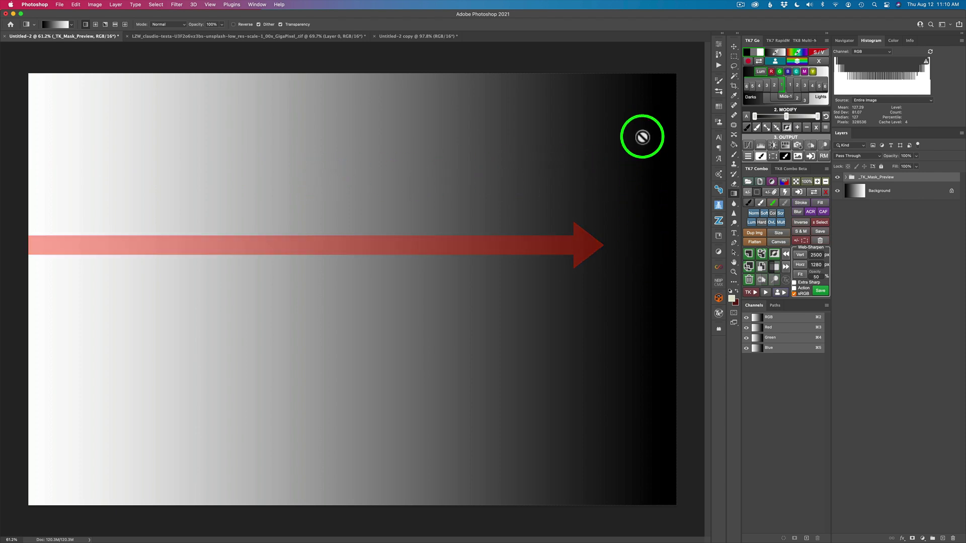
left_click(786, 95)
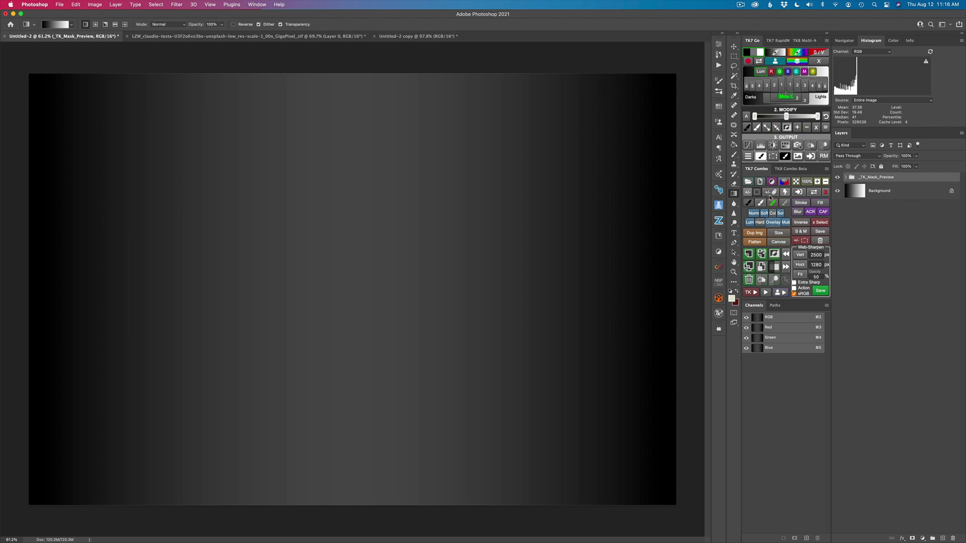
Step: Generate the Lights-1 mask, try darkening it by different amounts with the midtone modify slider, and reset the modification
left_click(790, 89)
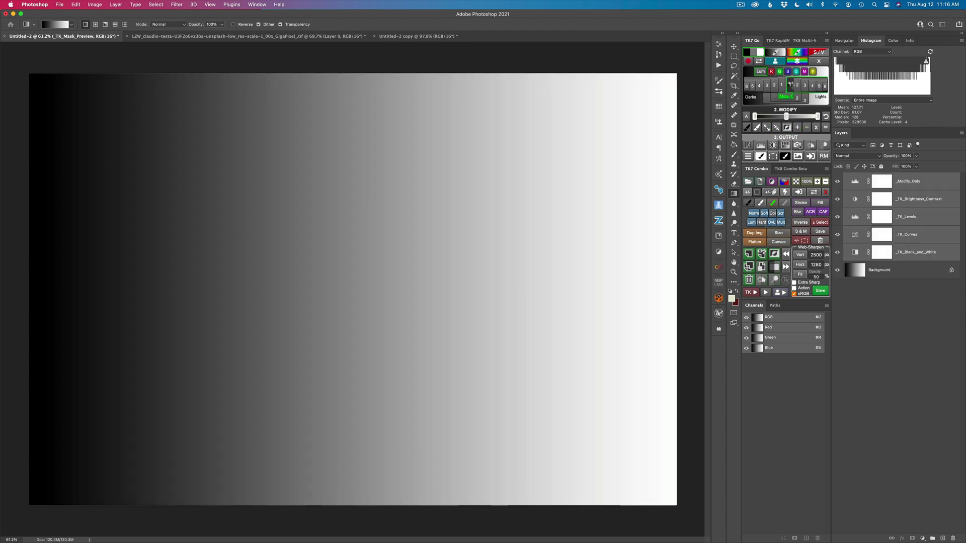
left_click(798, 116)
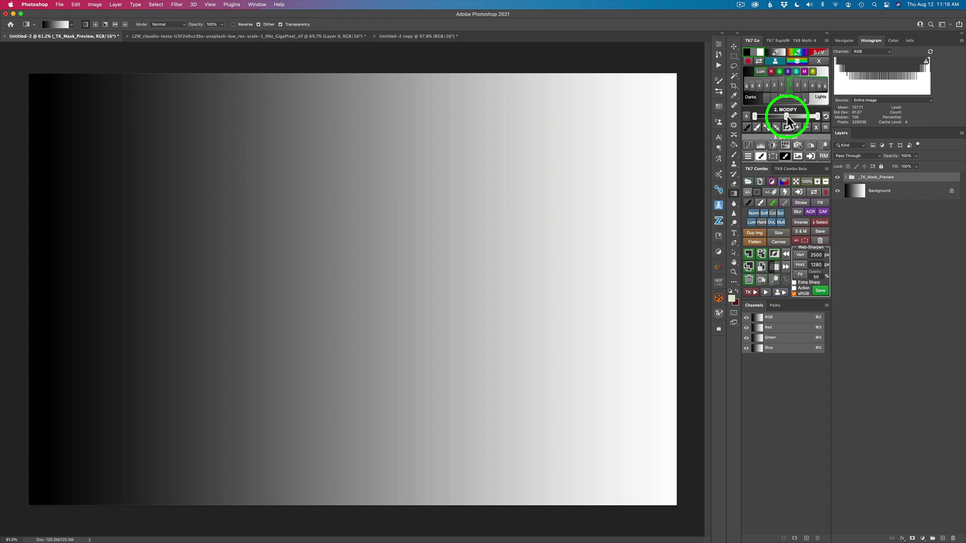
mouse_move(787, 120)
left_click_drag(793, 116, 793, 116)
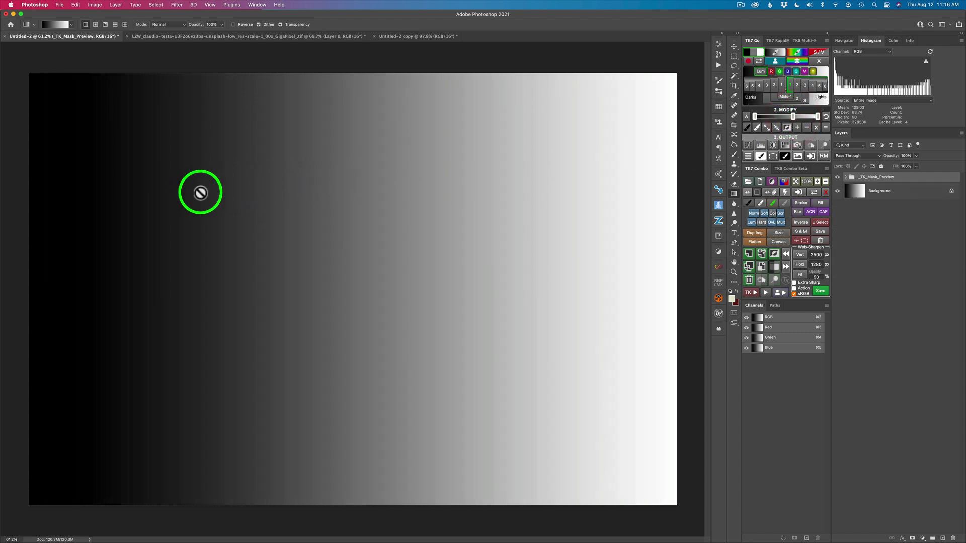
left_click_drag(793, 115, 812, 116)
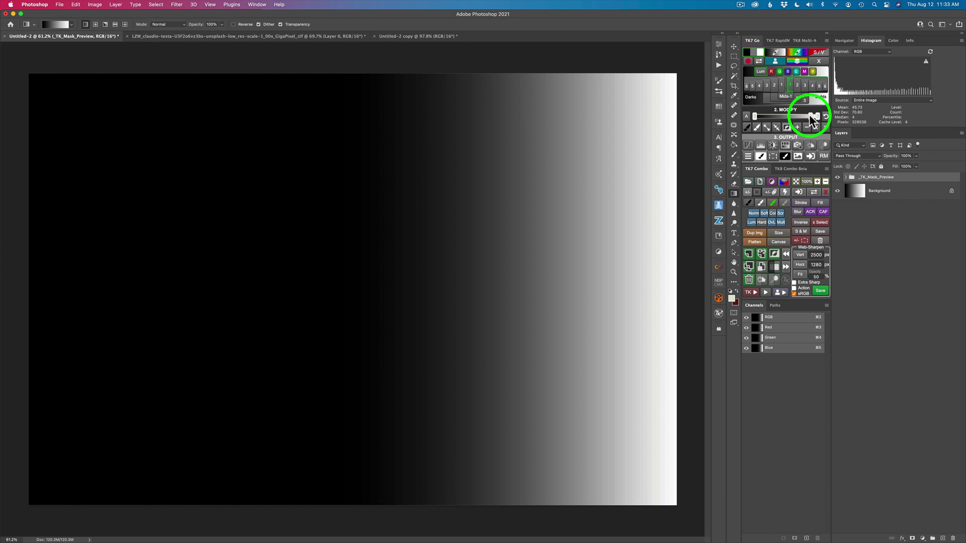
mouse_move(811, 116)
left_mouse_down()
mouse_move(773, 116)
mouse_move(795, 116)
left_mouse_up()
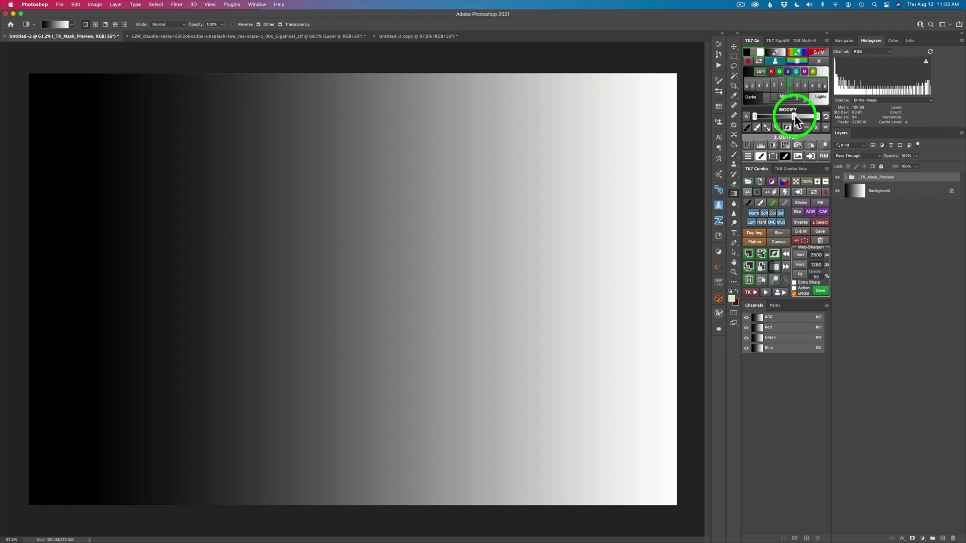
left_click(826, 116)
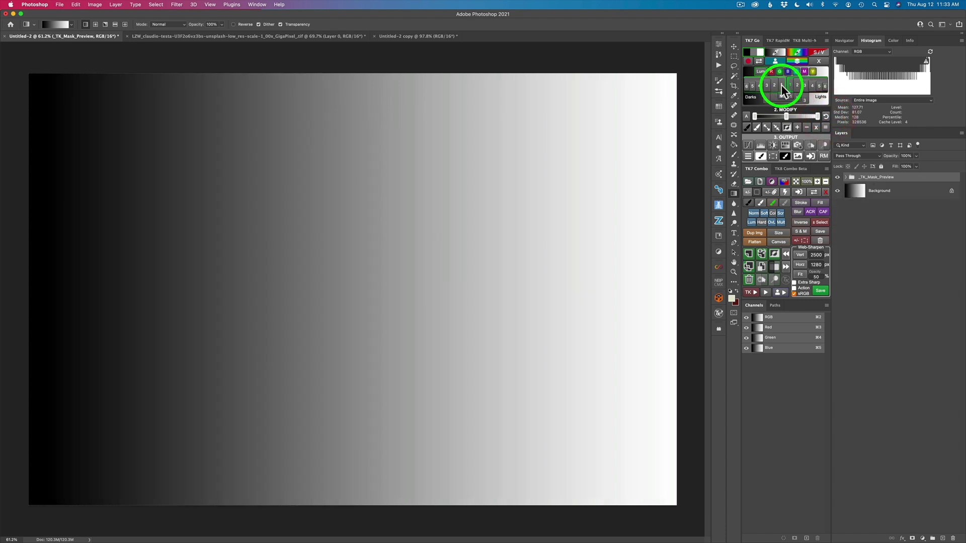
Step: Generate the Darks-1 mask, try darkening it by different amounts with the midtone modify slider, and reset the modification
left_click(780, 85)
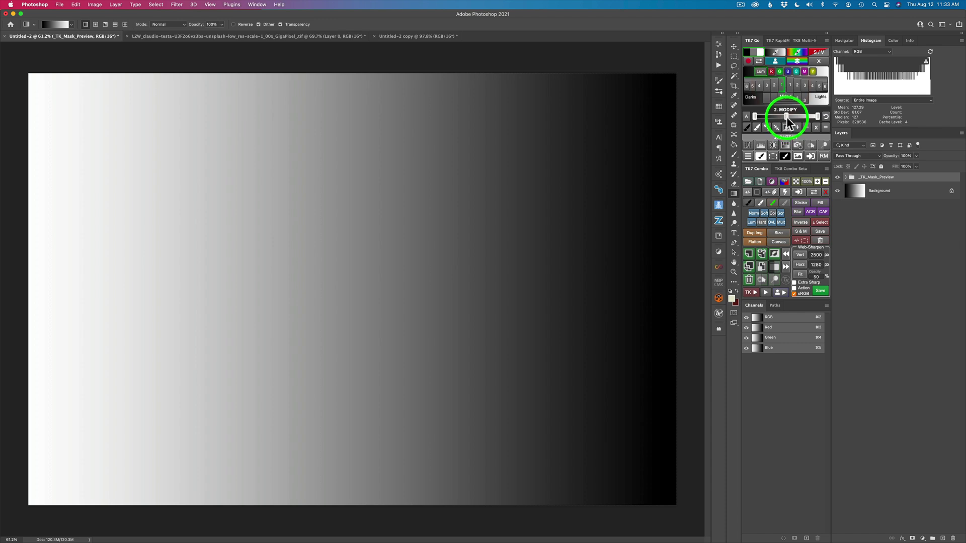
mouse_move(787, 121)
left_click_drag(792, 118, 812, 114)
mouse_move(811, 119)
left_mouse_down()
mouse_move(764, 113)
mouse_move(793, 112)
left_mouse_up()
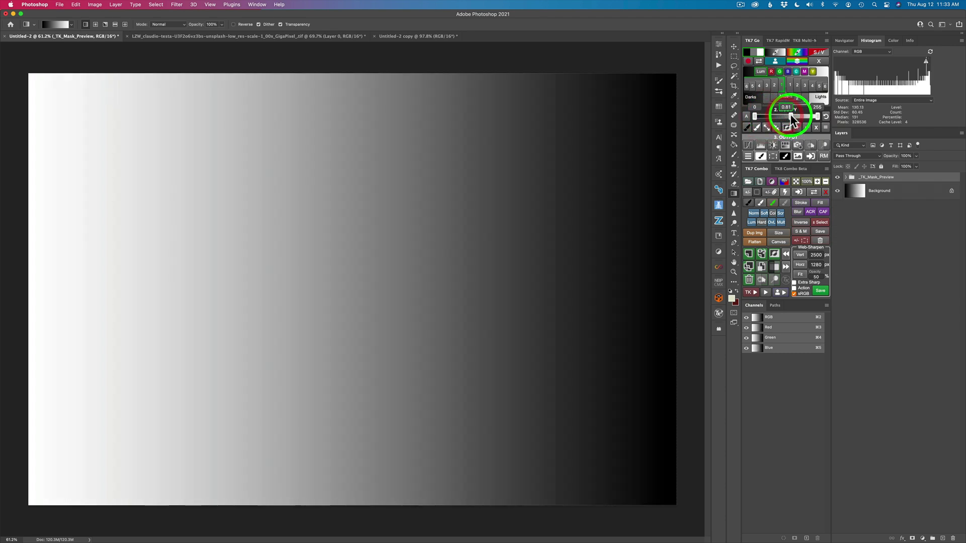
left_click(826, 116)
Step: Generate the Mids-1 mask, try darkening and strongly lightening it with the midtone modify slider, and reset the modification
left_click(783, 95)
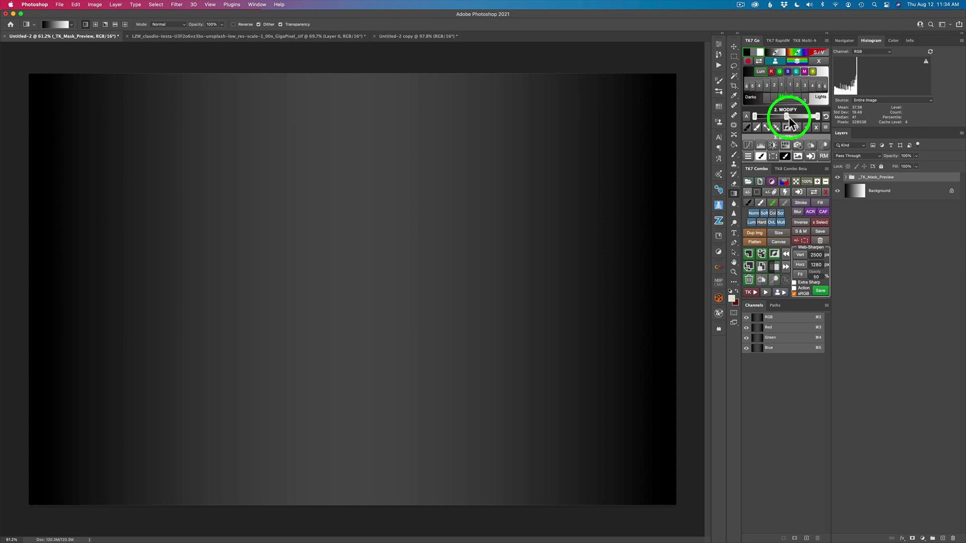
left_click_drag(787, 119, 796, 116)
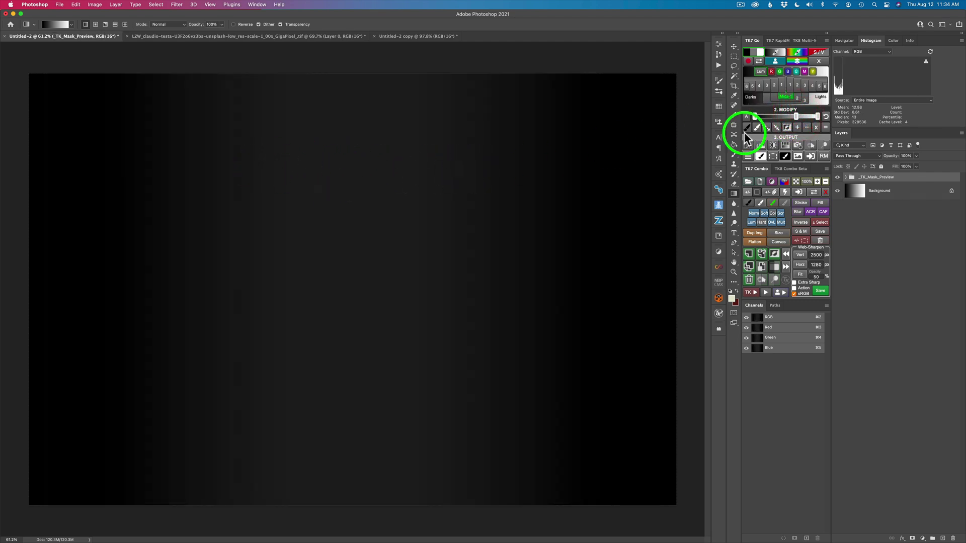
left_click_drag(796, 119, 758, 116)
left_click(824, 115)
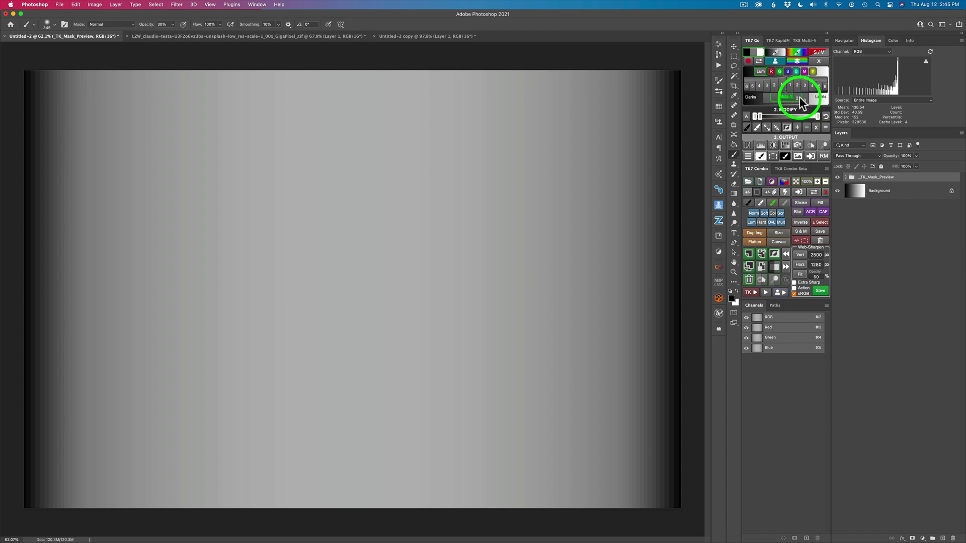
Step: On the Mids-2 mask, try two lower white point settings, reset them, and try raising the black point by different amounts
left_click(804, 97)
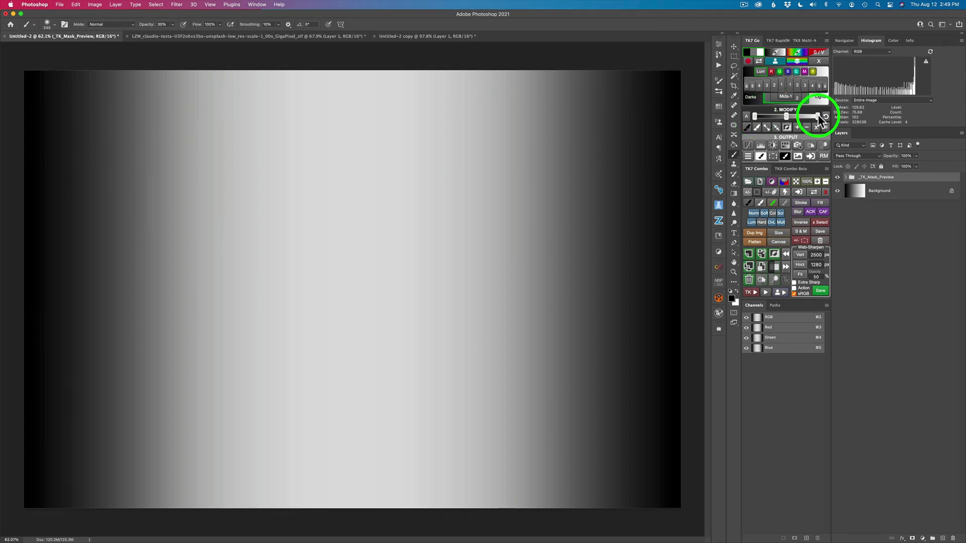
left_click_drag(818, 118, 800, 115)
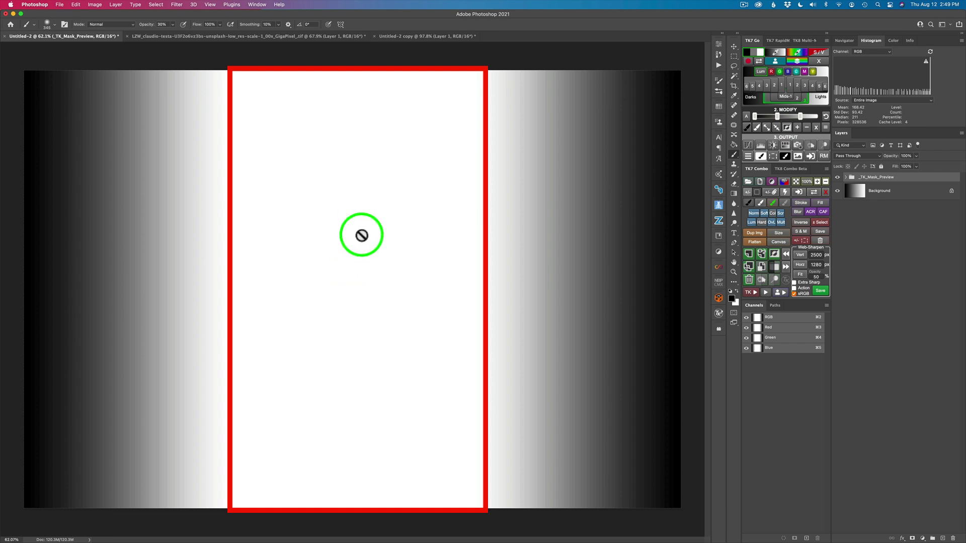
left_click_drag(801, 114, 788, 118)
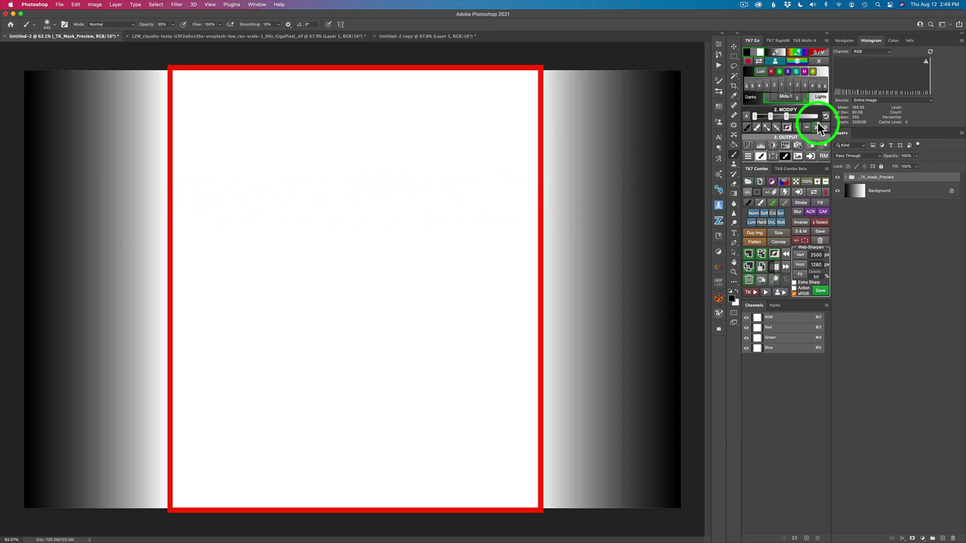
left_click(825, 116)
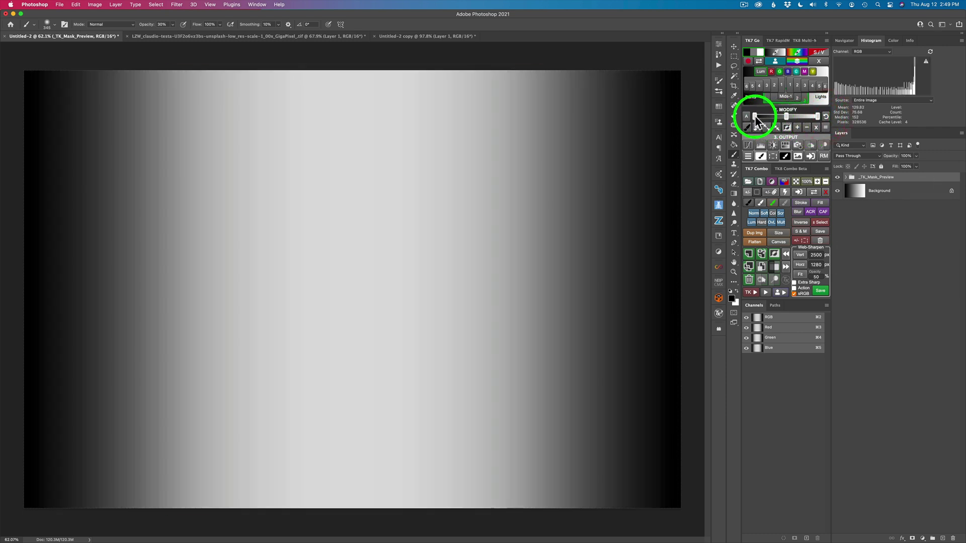
left_click_drag(755, 118, 777, 120)
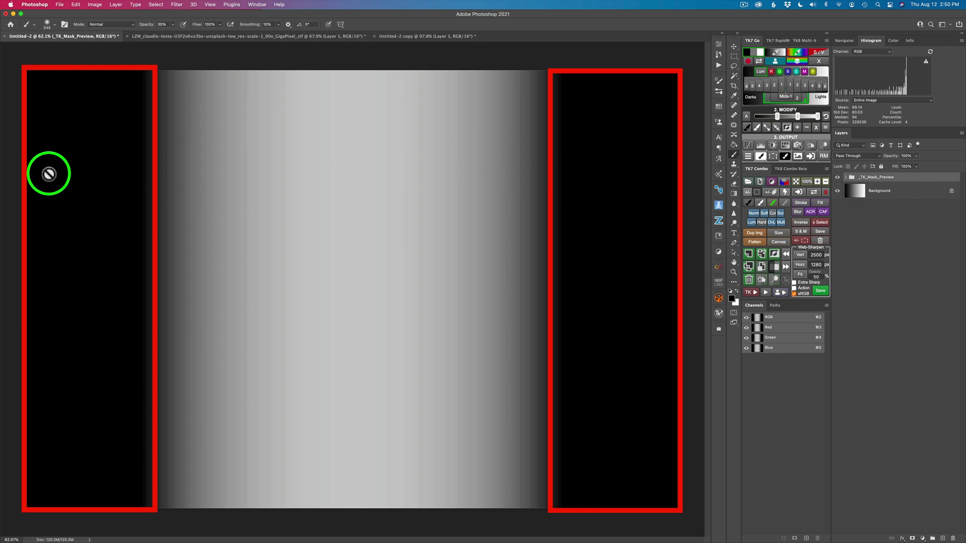
left_click_drag(779, 116, 805, 116)
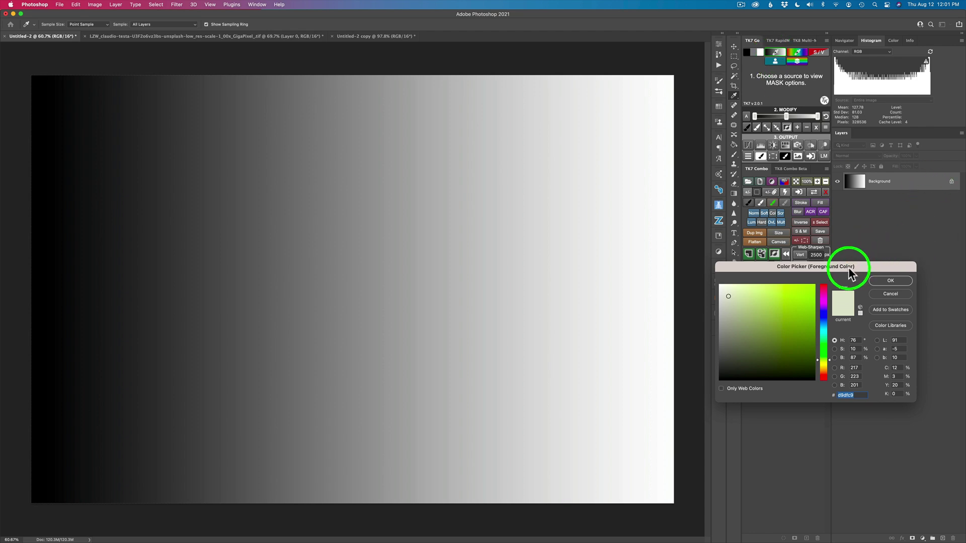
Step: Create a zone mask from the dark gray #3a3a3b sampled about a quarter of the way across the gradient
left_click(206, 249)
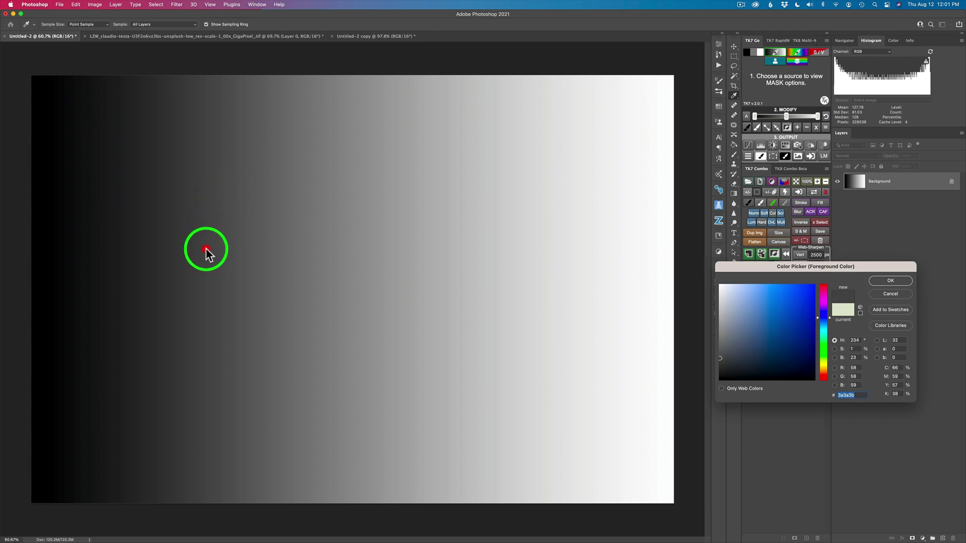
left_click(893, 281)
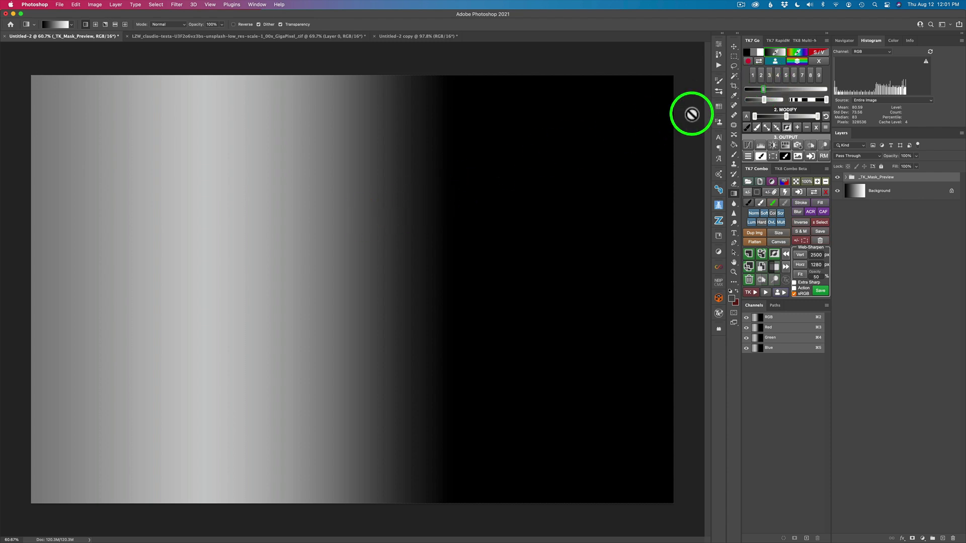
Step: Preview the zone masks from Zone 1 to Zone 9 in turn on the gradient
left_click(751, 74)
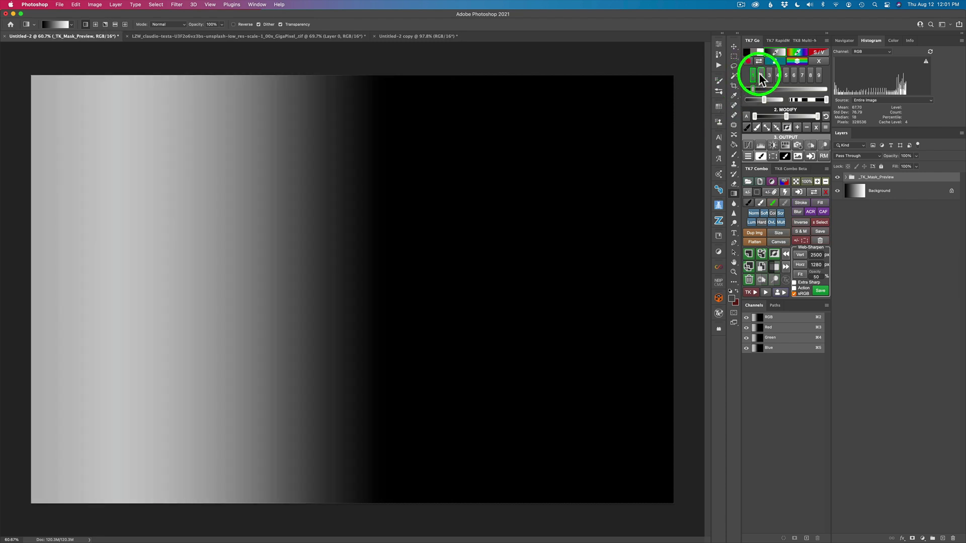
left_click(761, 75)
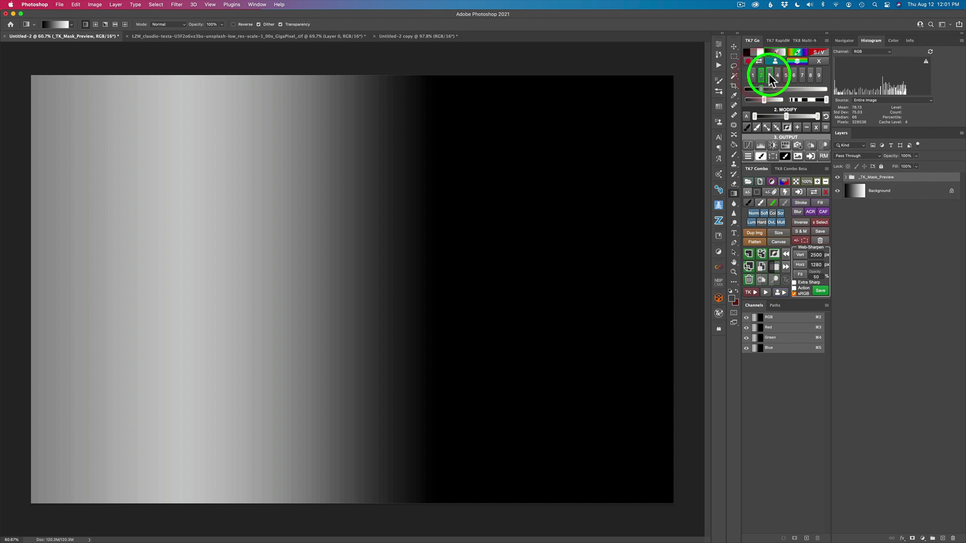
left_click(769, 74)
left_click(777, 75)
left_click(786, 74)
left_click(794, 74)
left_click(801, 75)
left_click(810, 75)
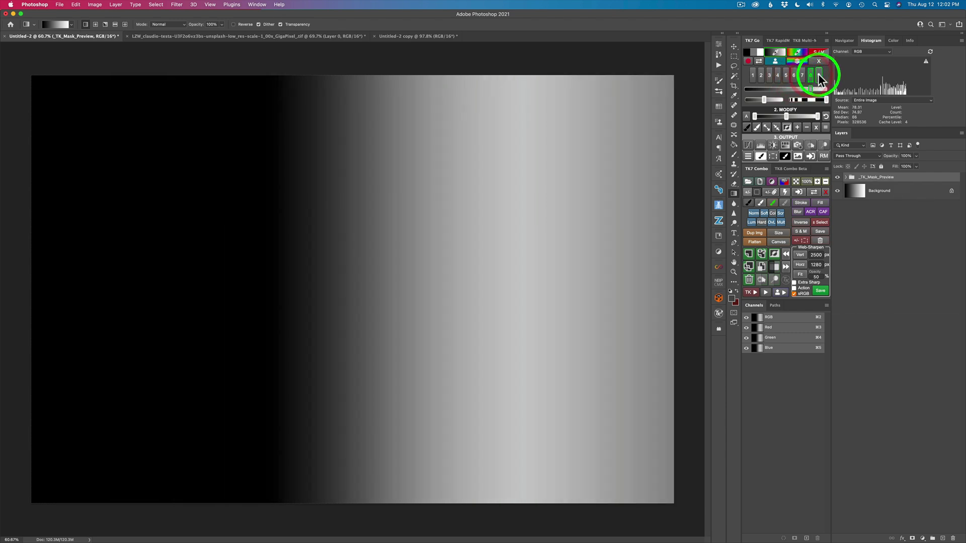
left_click(818, 75)
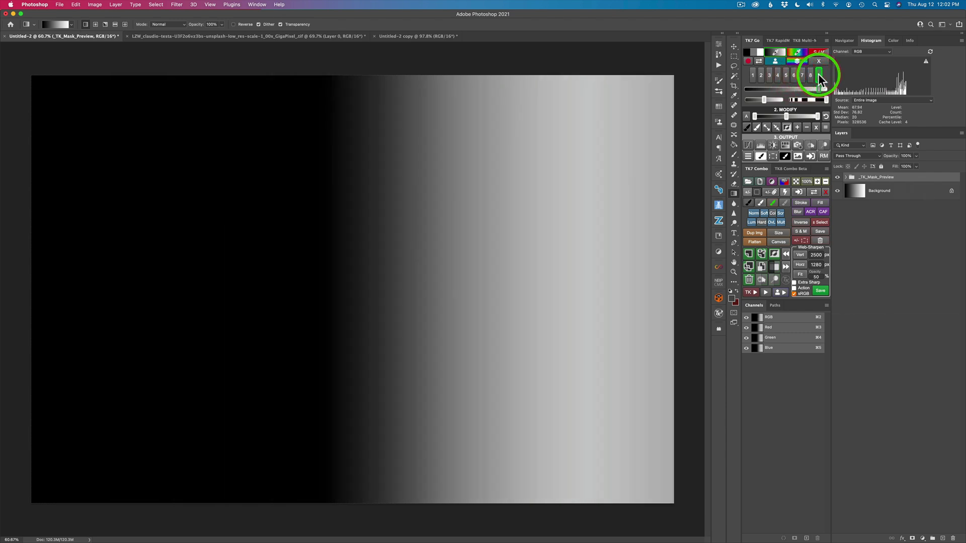
Step: Show the Zone 5 mask, narrow its tonal range to a thin band, and try shifting the band toward the lighter tones
left_click(785, 74)
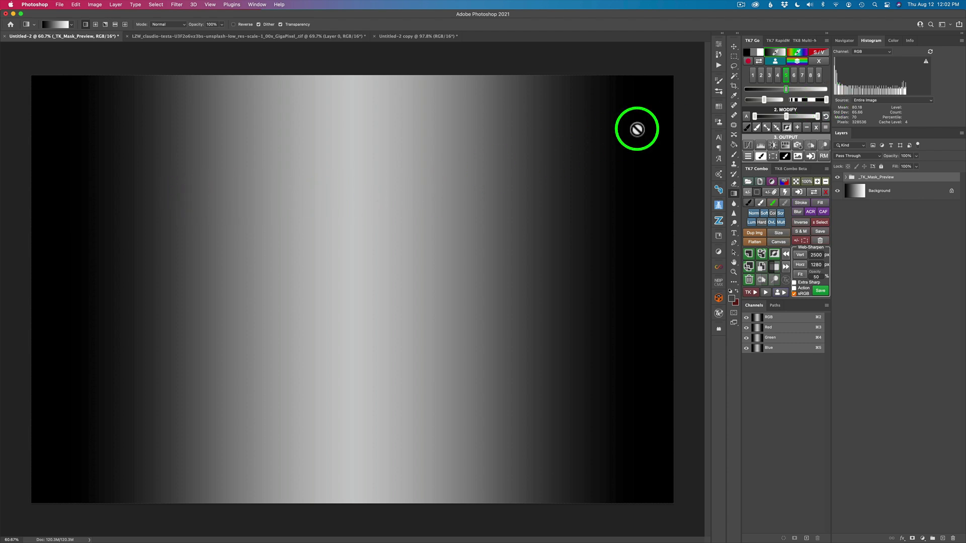
left_click(786, 75)
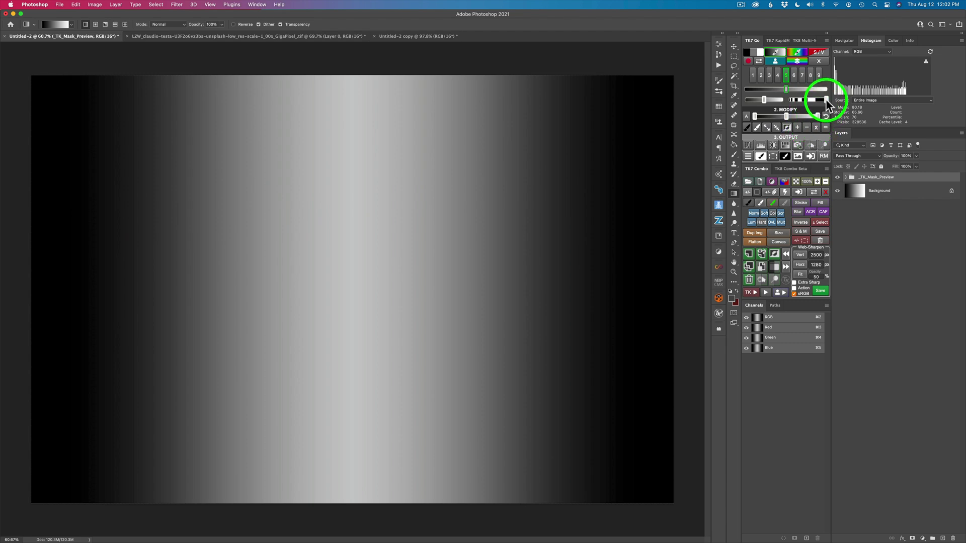
mouse_move(826, 99)
left_mouse_down()
mouse_move(764, 100)
mouse_move(779, 105)
left_mouse_up()
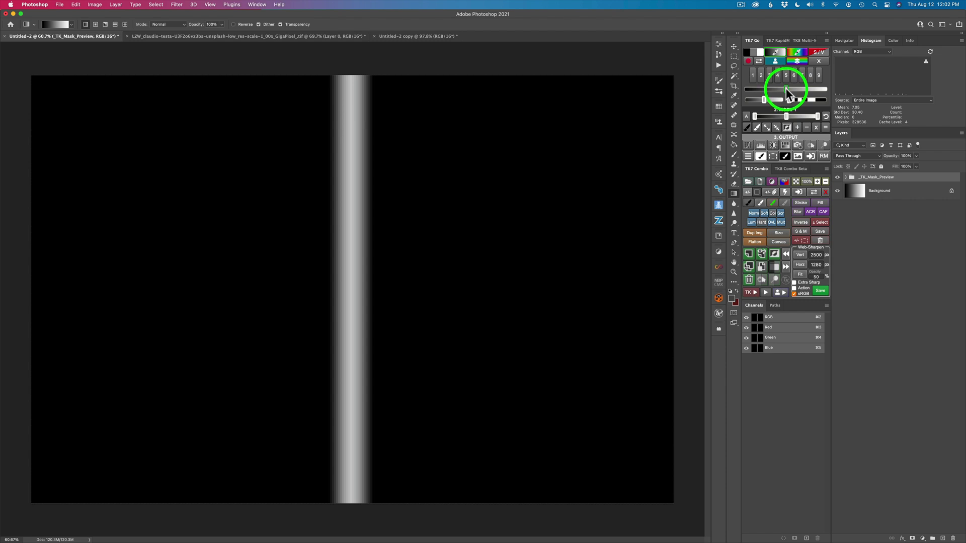
mouse_move(786, 89)
left_mouse_down()
mouse_move(349, 161)
mouse_move(802, 71)
mouse_move(804, 83)
left_mouse_up()
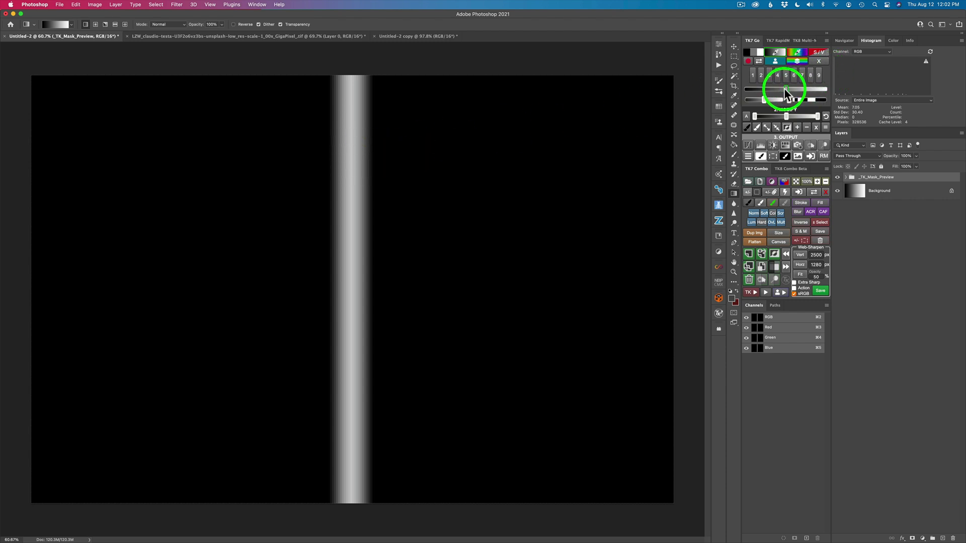
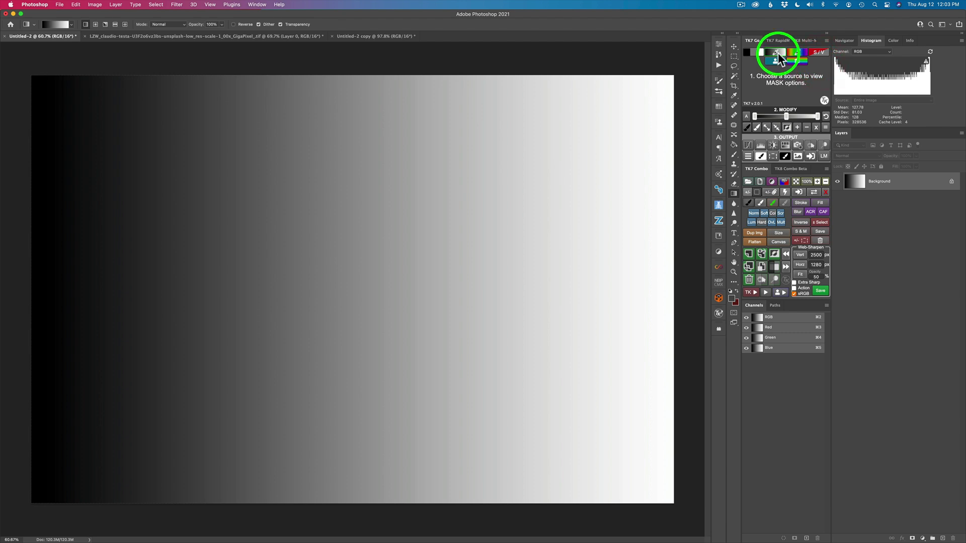
Step: Create a zone mask from the light gray #dbdbdb sampled on the gradient and narrow its tonal range in stages
left_click(778, 53)
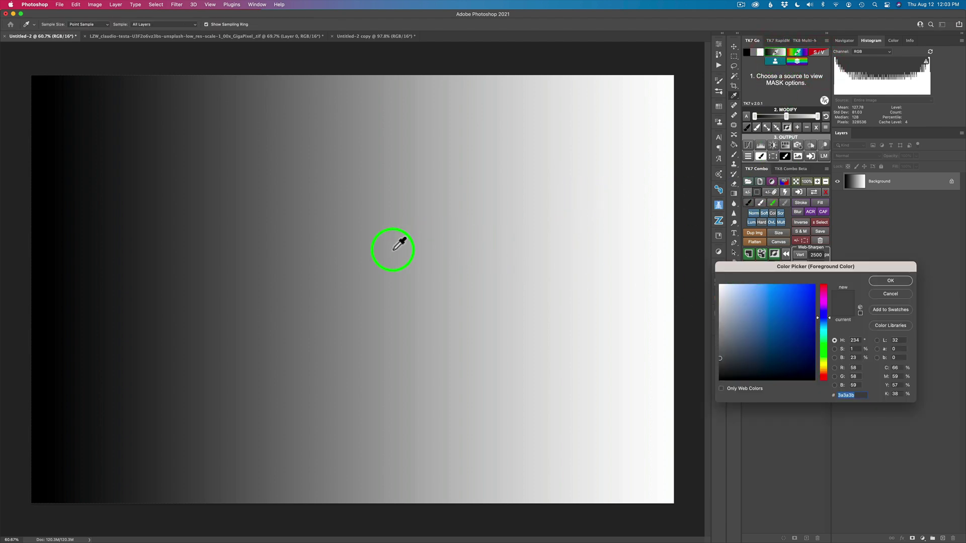
left_click(551, 237)
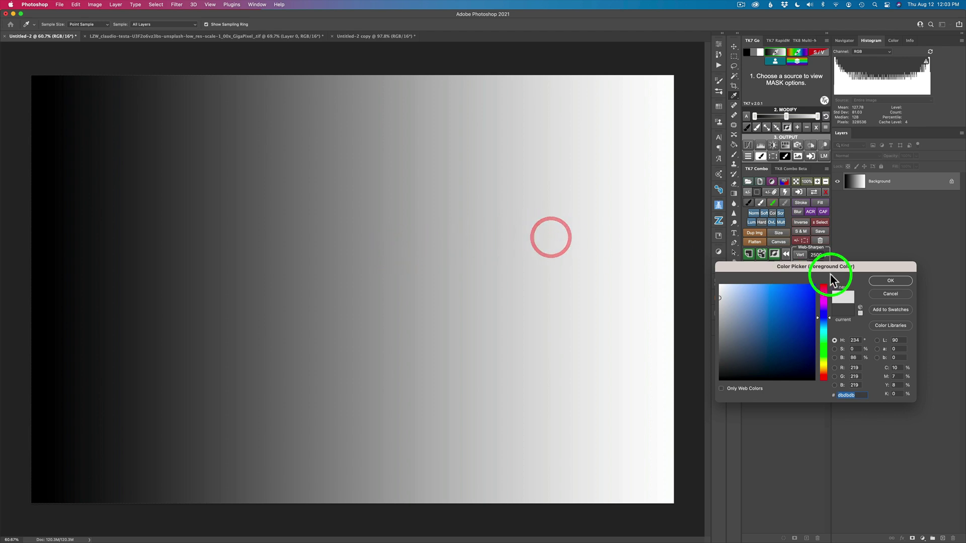
left_click(891, 281)
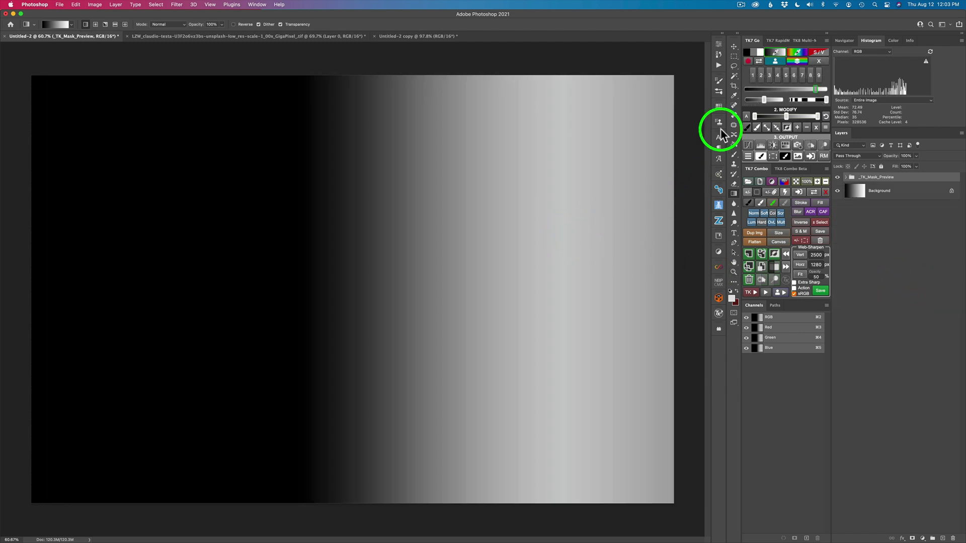
left_click(819, 100)
left_click(807, 100)
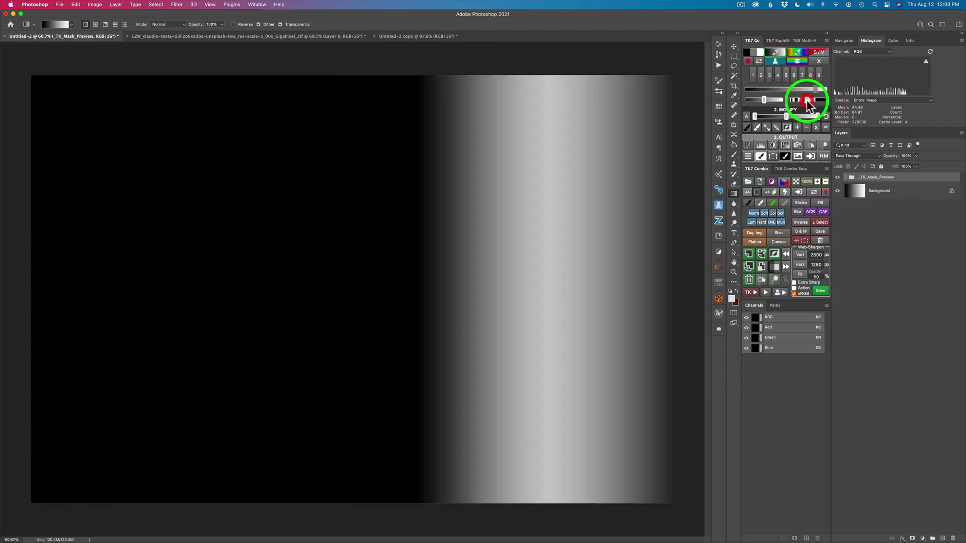
left_click(801, 99)
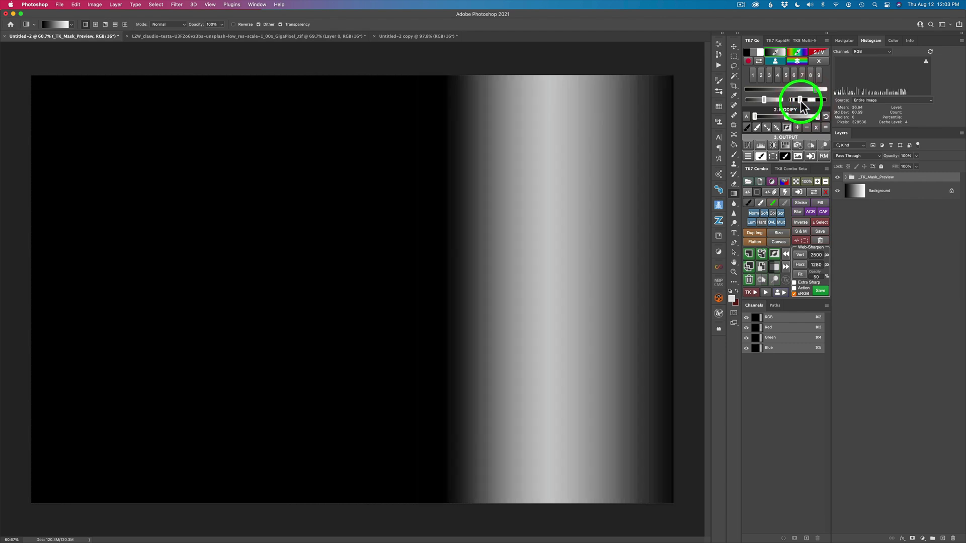
Step: Try different brightness levels for the light-gray zone mask, up to the maximum, and settle near the middle of the brightness slider
left_click(753, 104)
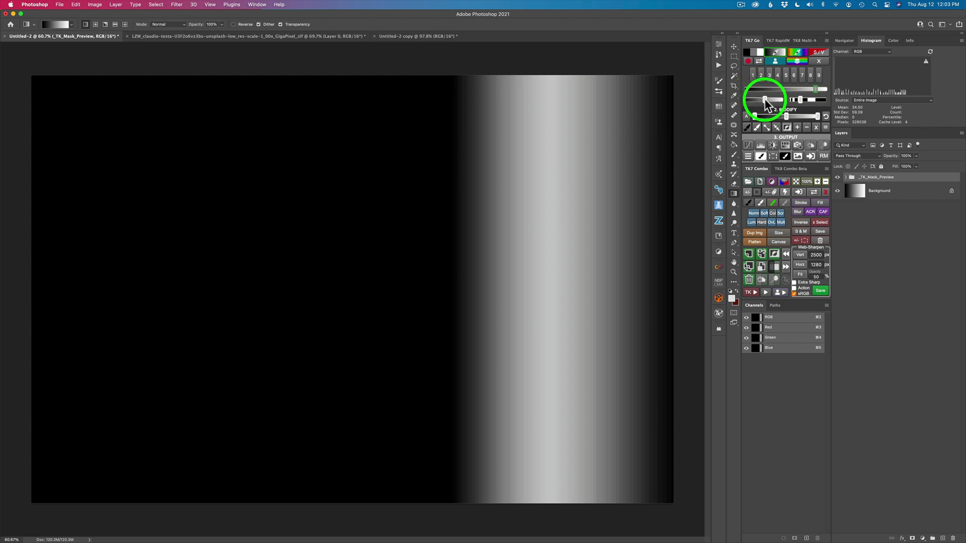
left_click_drag(763, 103, 783, 100)
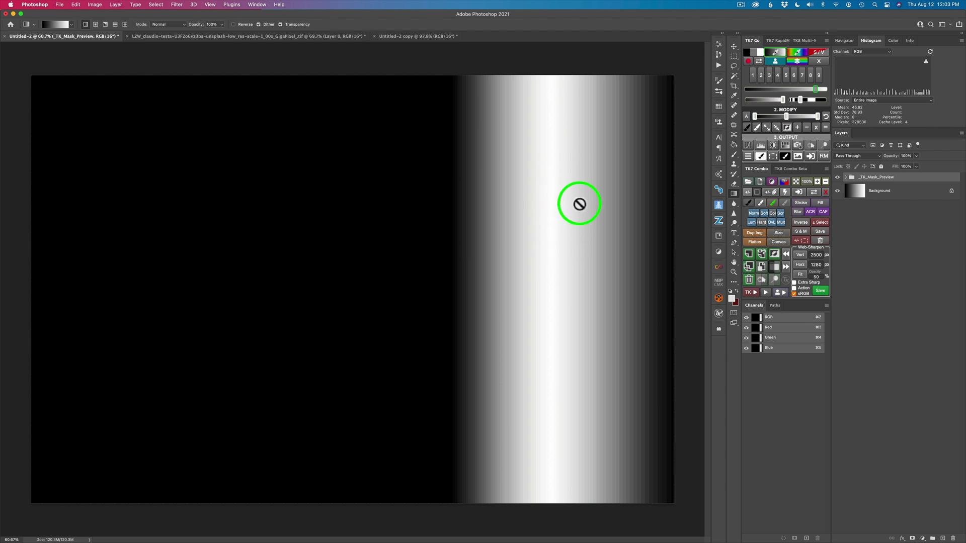
mouse_move(781, 99)
left_mouse_down()
mouse_move(762, 99)
mouse_move(791, 100)
mouse_move(762, 99)
left_mouse_up()
left_click(775, 100)
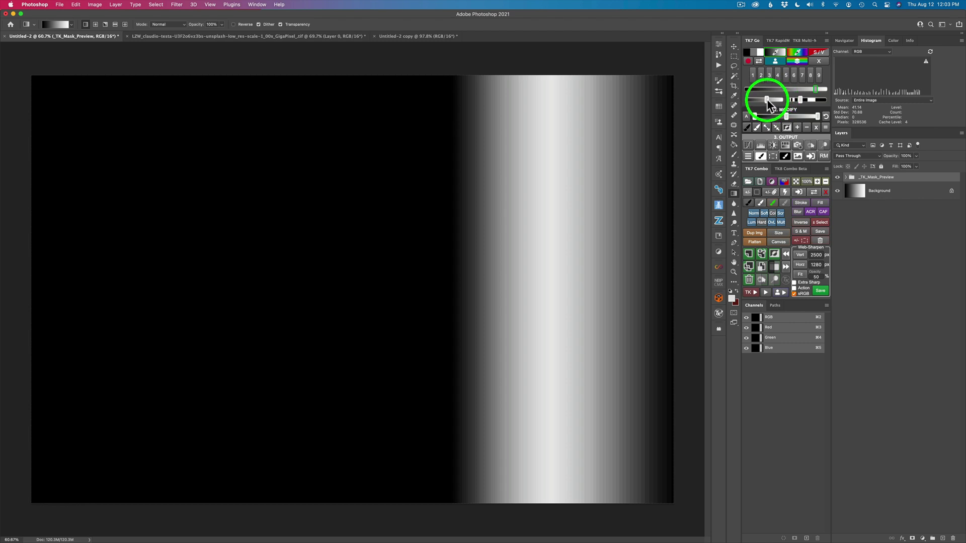
left_click(766, 99)
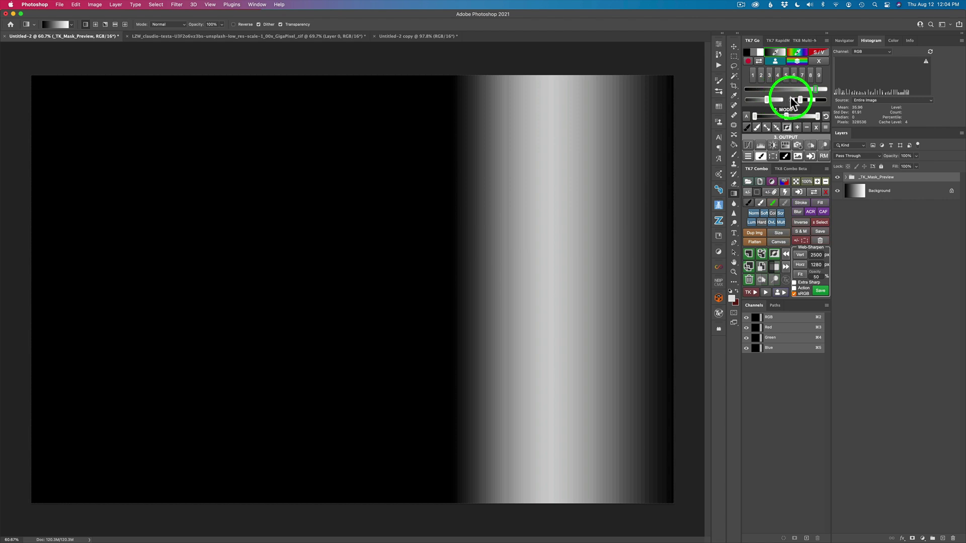
Step: Vary the light-gray zone mask's range slider and settle on a wider tonal range
left_click_drag(791, 99, 795, 99)
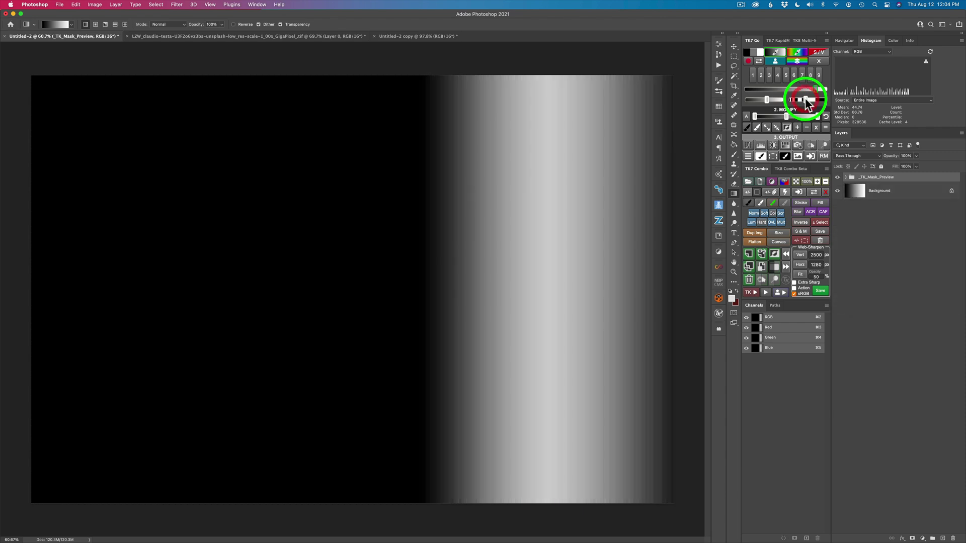
left_click_drag(806, 100, 811, 103)
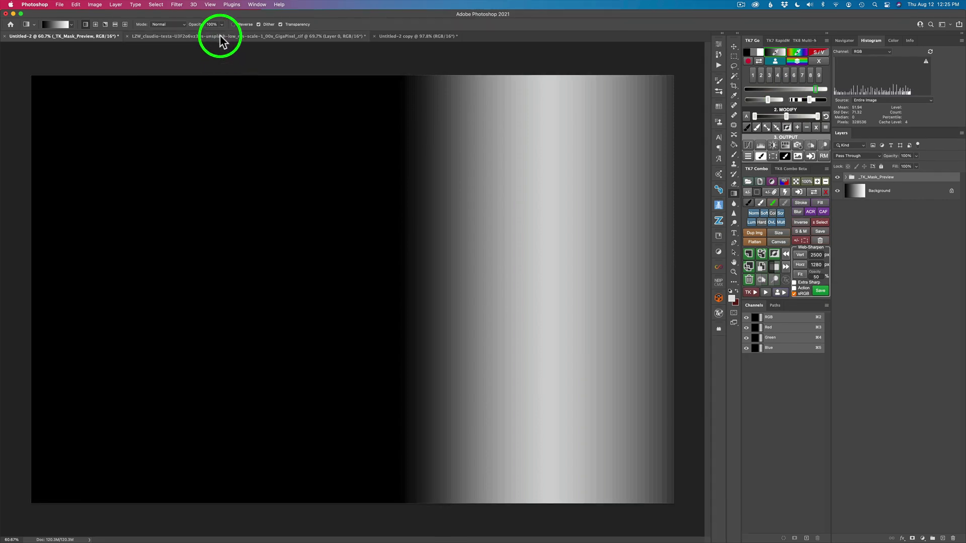
Step: Switch to the landscape photo and create a zone mask from a light tone sampled in the cloud
left_click(219, 35)
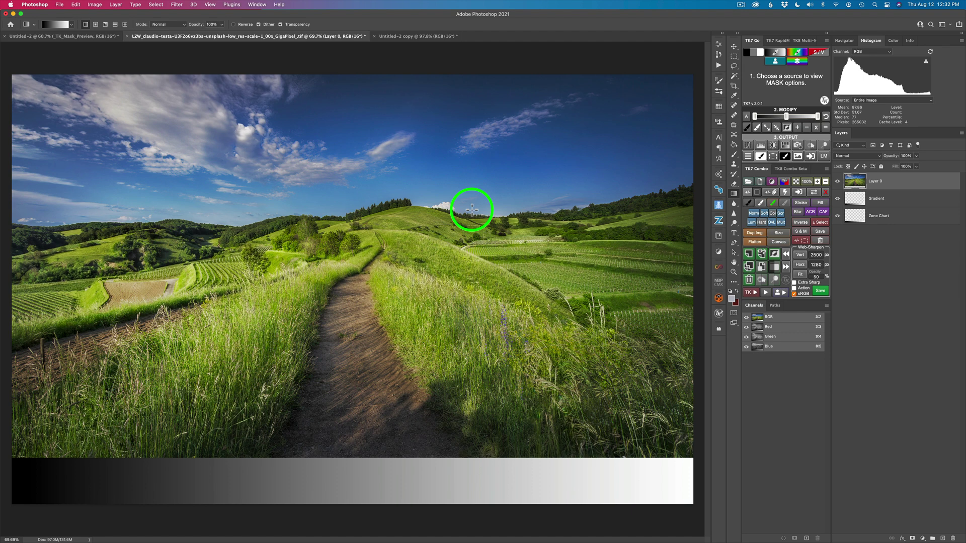
left_click(778, 57)
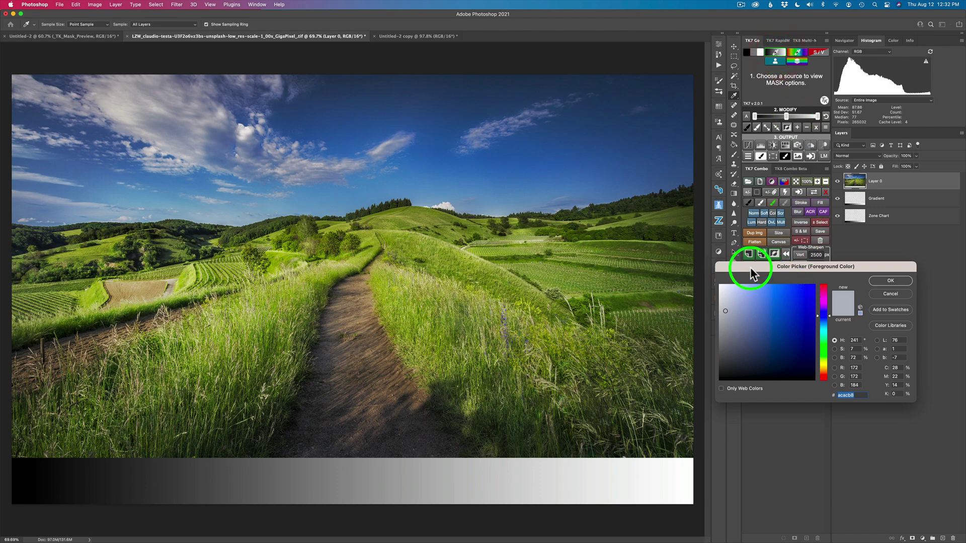
left_click(378, 149)
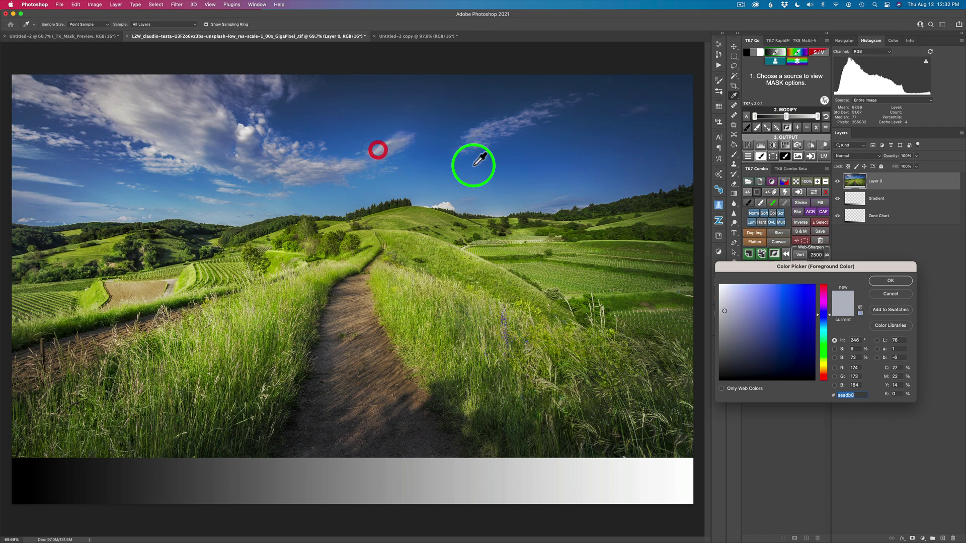
left_click(890, 281)
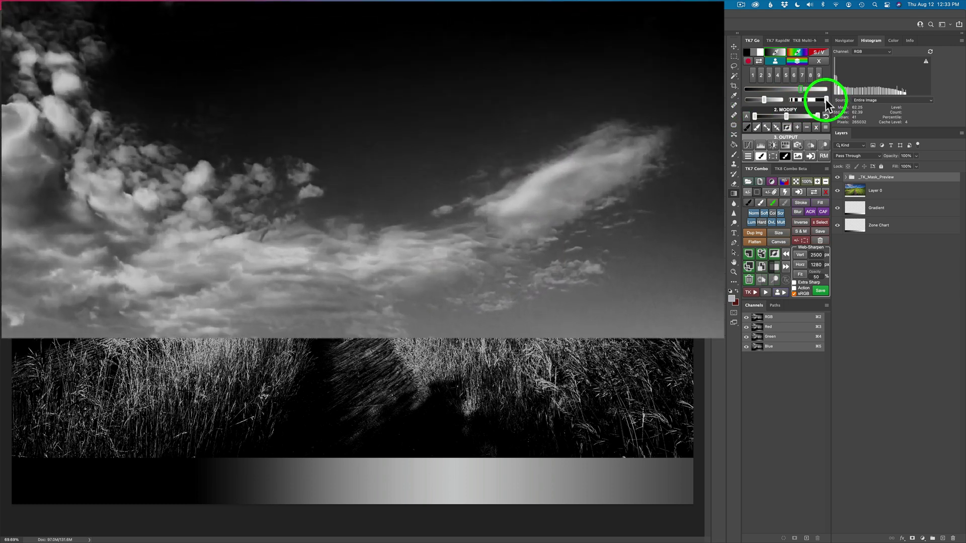
Step: Vary the cloud zone mask's tonal range from wide to a narrow band, and settle on a moderately narrowed range
left_click_drag(825, 100, 818, 100)
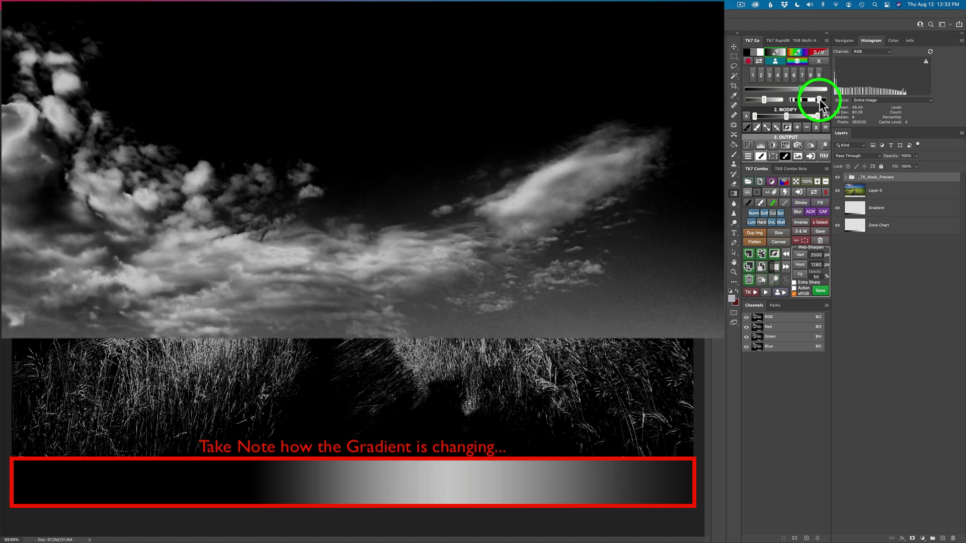
left_click_drag(819, 100, 802, 100)
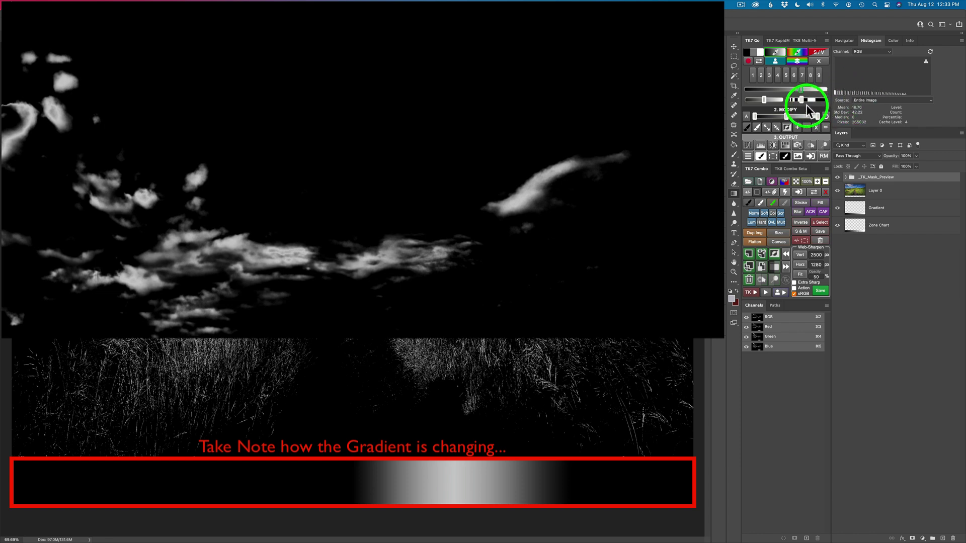
left_click_drag(802, 98, 818, 98)
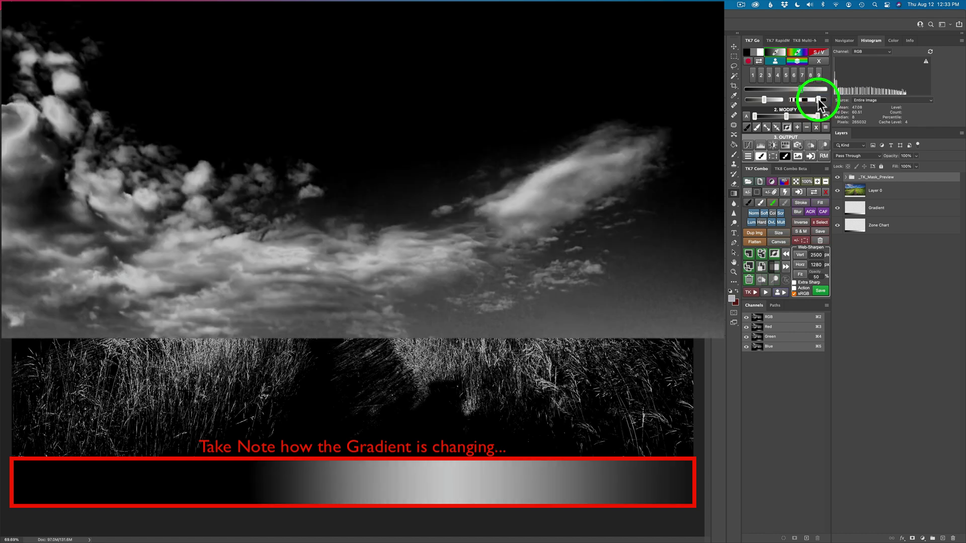
left_click_drag(817, 99, 818, 99)
mouse_move(236, 187)
left_mouse_down()
mouse_move(164, 195)
mouse_move(384, 151)
mouse_move(173, 201)
mouse_move(308, 199)
mouse_move(147, 190)
mouse_move(520, 188)
mouse_move(276, 172)
mouse_move(234, 156)
mouse_move(349, 159)
mouse_move(681, 90)
mouse_move(742, 91)
left_mouse_up()
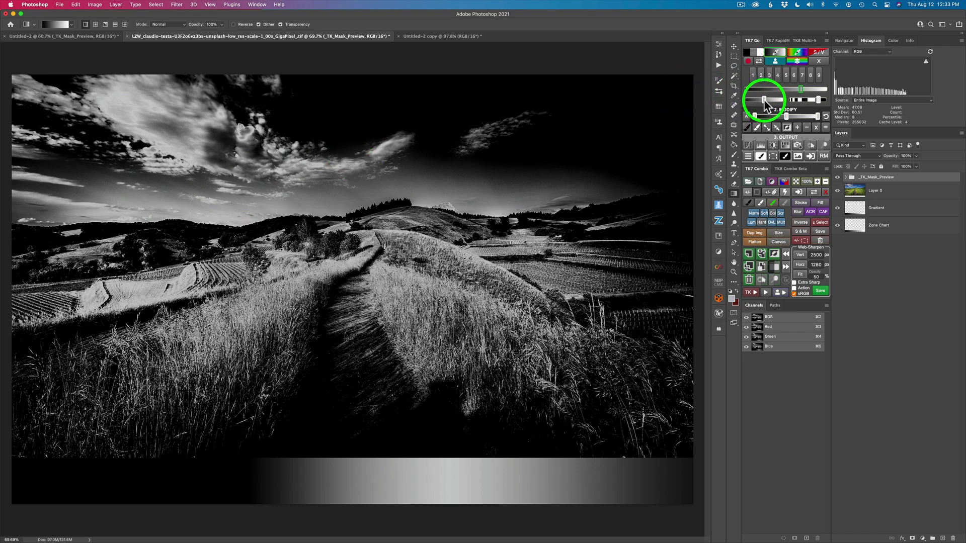
Step: Try higher brightness levels for the cloud zone mask and settle slightly above the middle of the brightness slider
left_click_drag(765, 103, 768, 100)
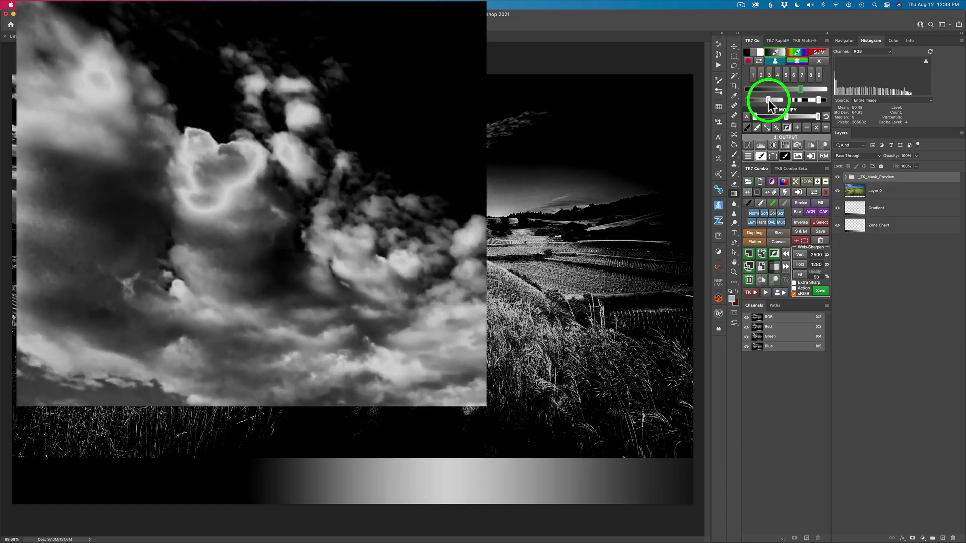
left_click_drag(771, 99, 770, 99)
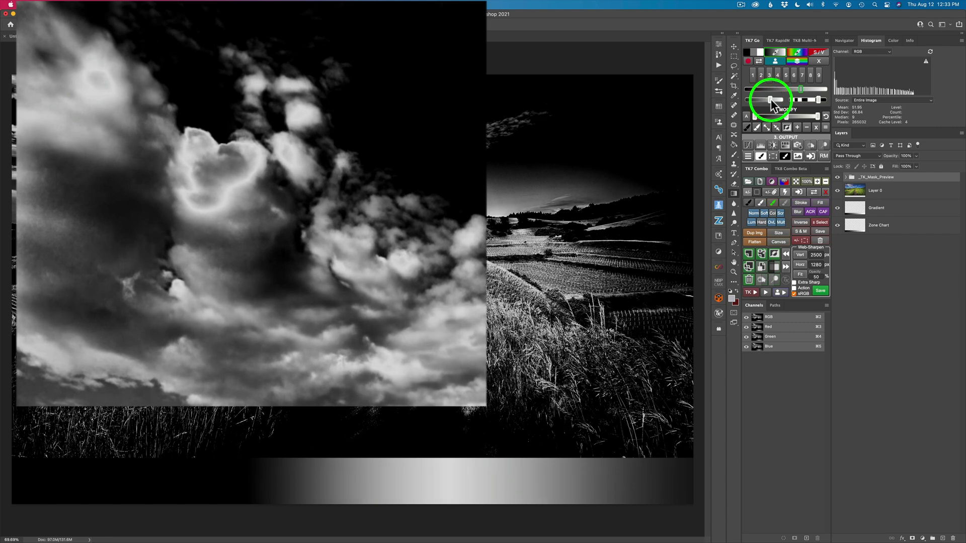
left_click(790, 100)
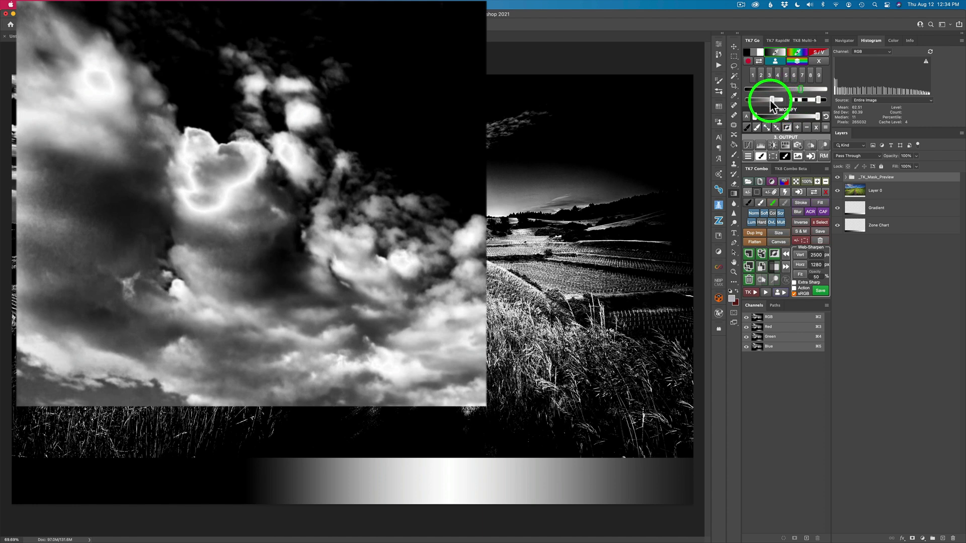
left_click(770, 99)
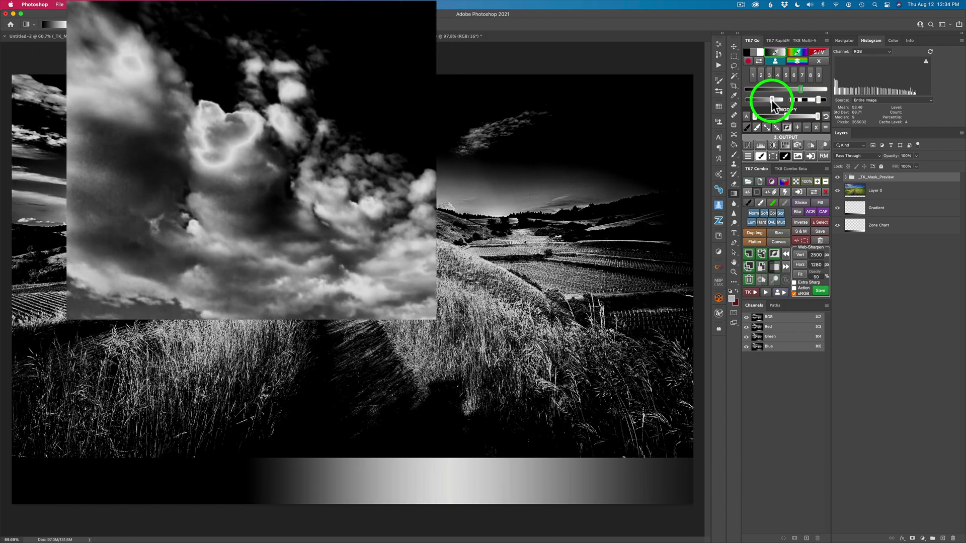
Step: Output the cloud zone mask to a Curves adjustment layer and set the layer's blend mode to Screen
left_click(749, 146)
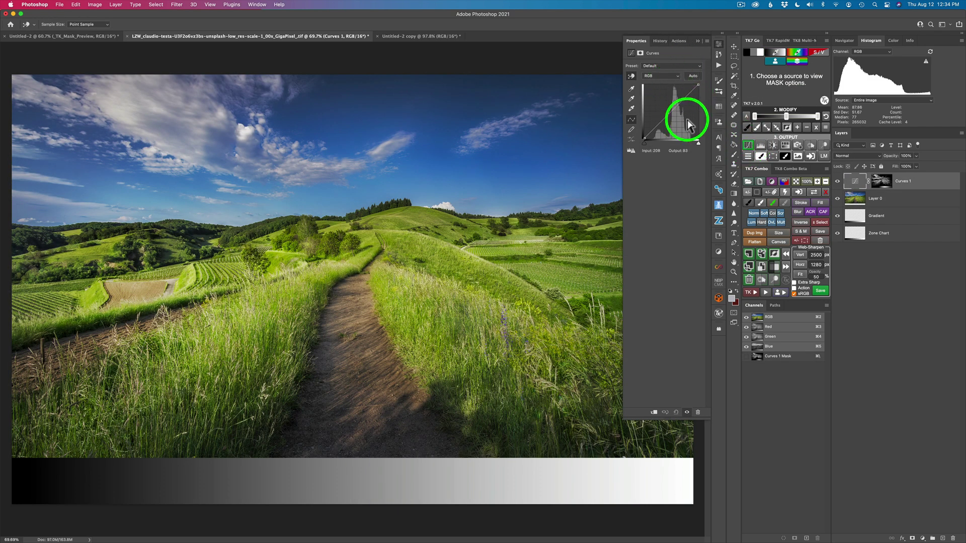
left_click(719, 44)
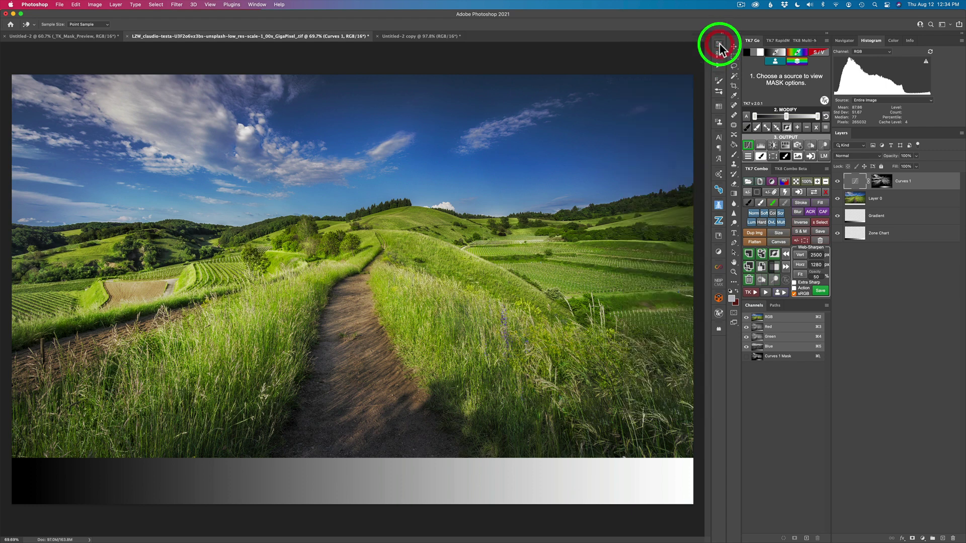
left_click(850, 155)
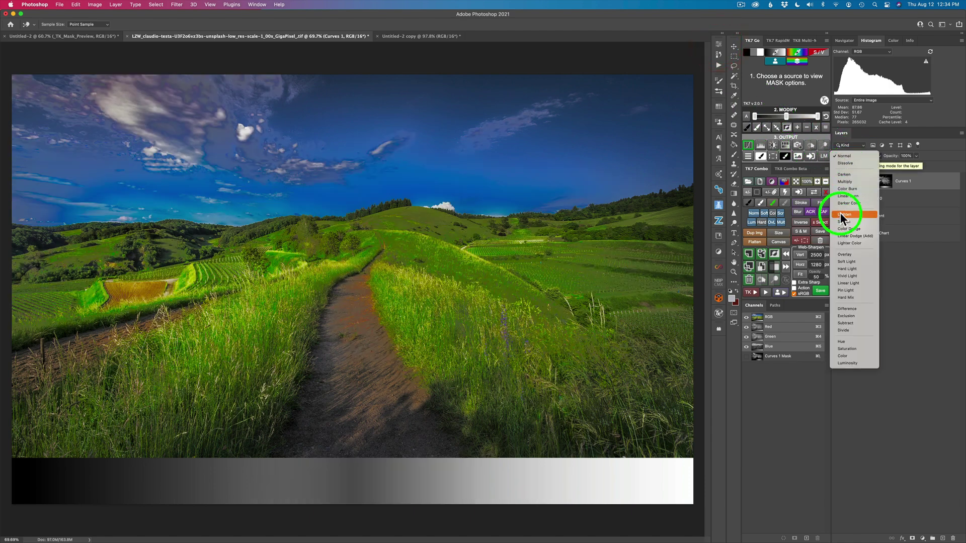
left_click(843, 222)
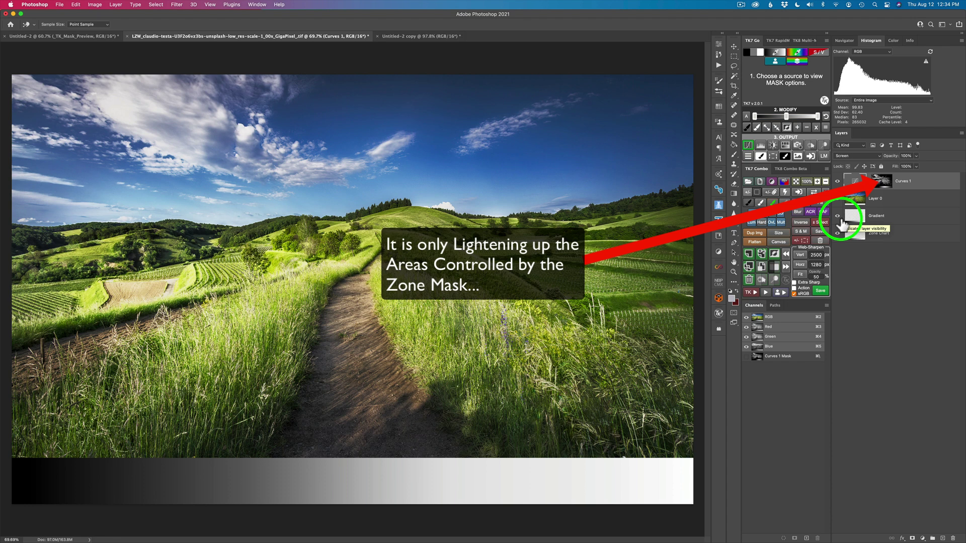
Step: Put the Curves layer in a group with a black mask and paint the clouds in with a white brush at 50% opacity
left_click(772, 266)
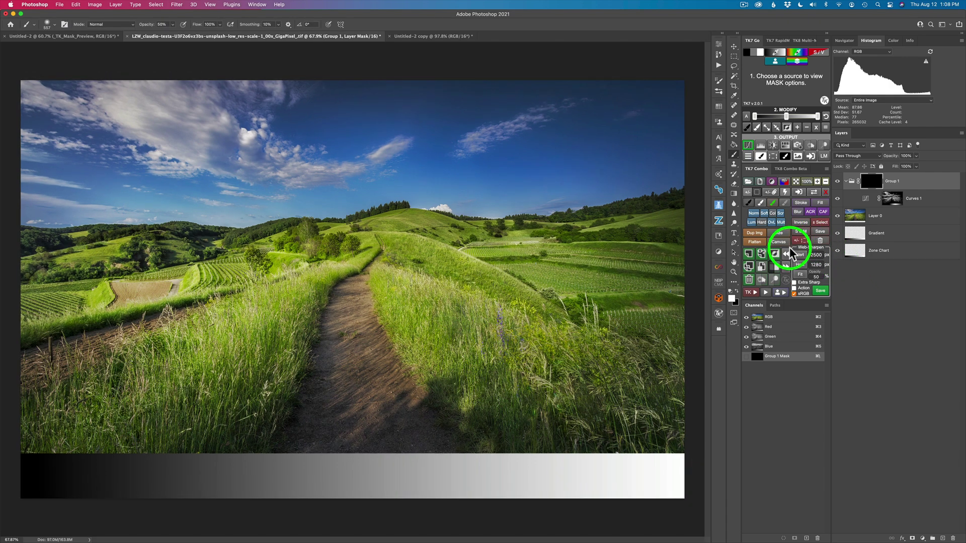
left_click(761, 202)
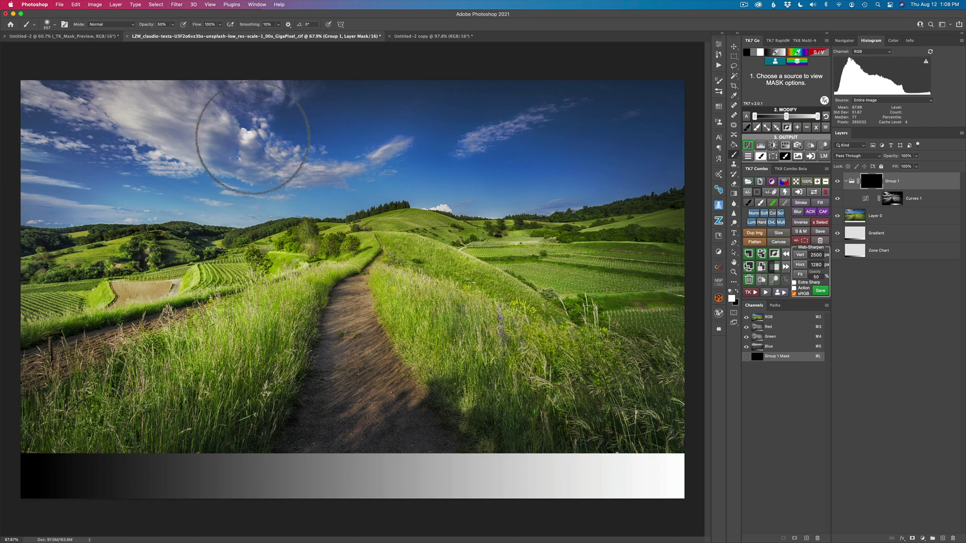
left_click_drag(285, 120, 269, 119)
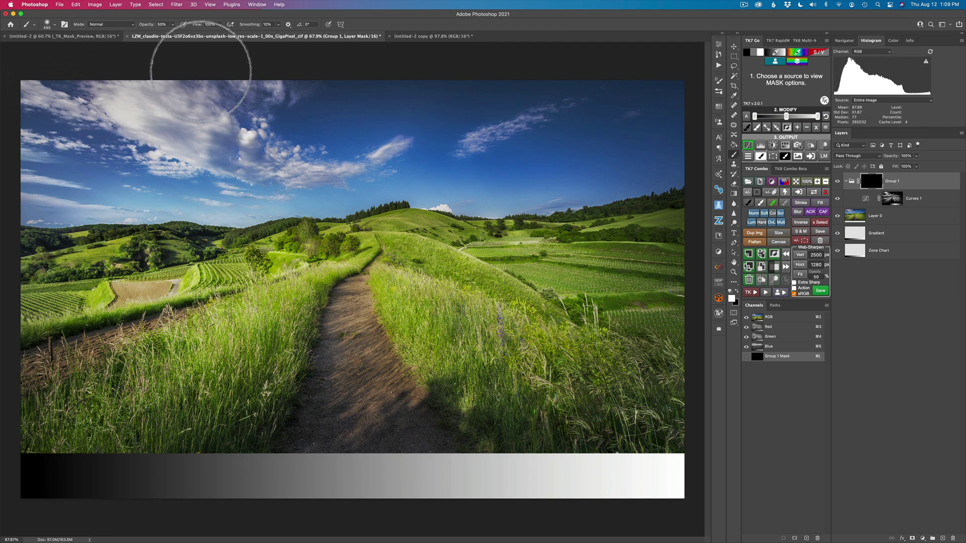
mouse_move(422, 80)
left_mouse_down()
mouse_move(485, 118)
mouse_move(638, 119)
left_mouse_up()
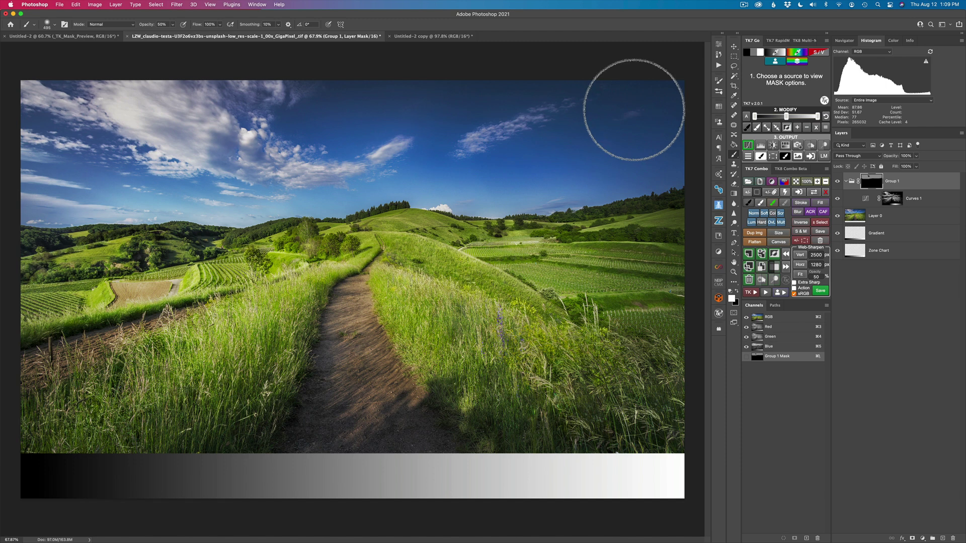
Step: Toggle the cloud group's visibility several times to compare the sky before and after
left_click(840, 187)
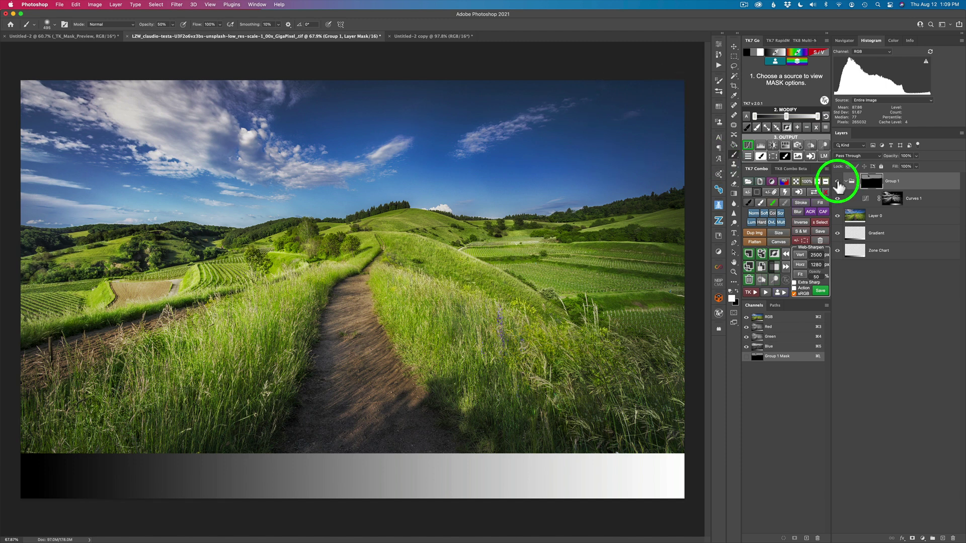
left_click(837, 181)
left_click(837, 182)
left_click(837, 182)
left_click(837, 182)
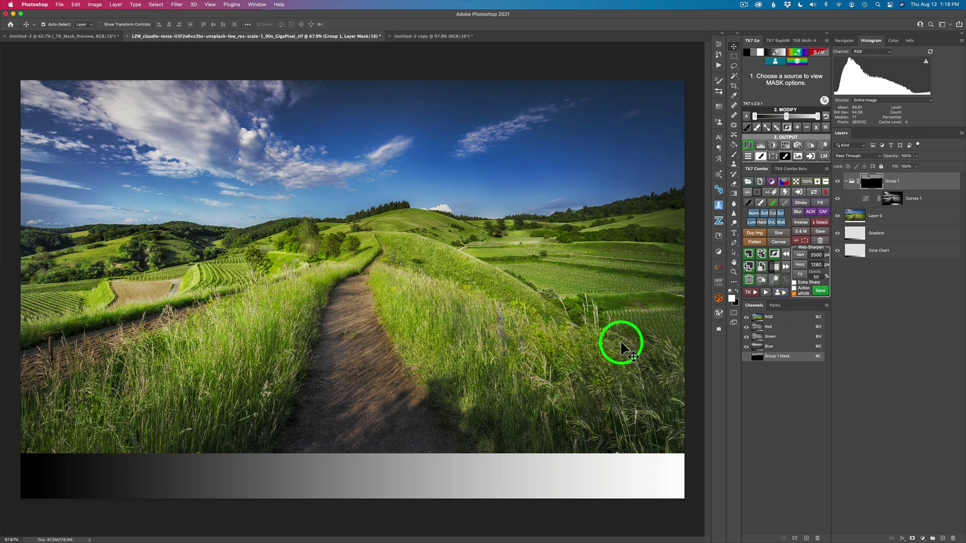
Step: Create a zone mask from the light grass tone #9e9e7a sampled in the grass beside the path
left_click(778, 56)
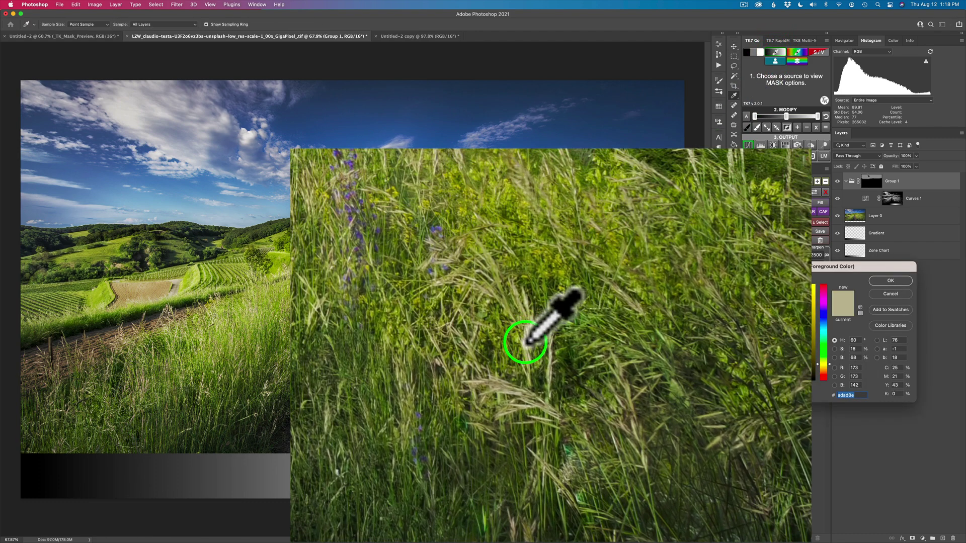
left_click(652, 285)
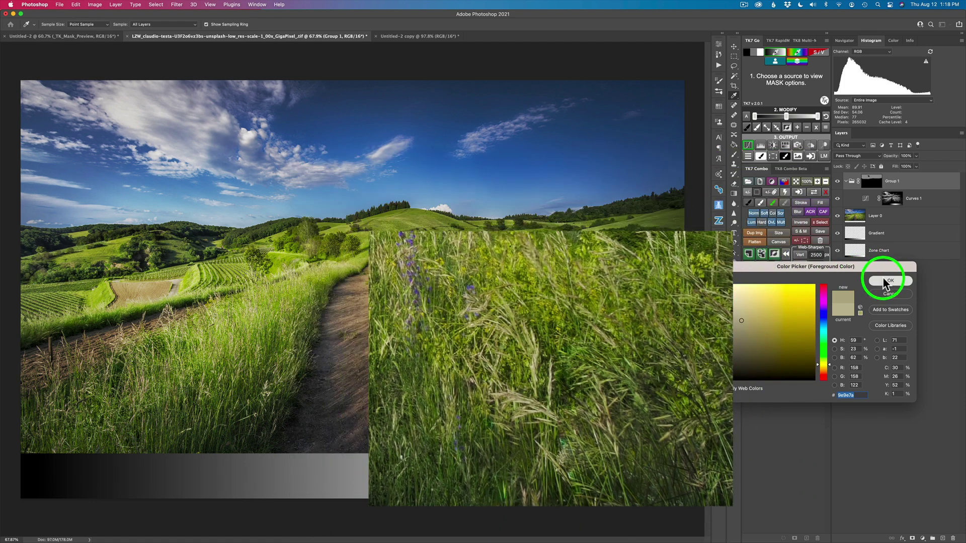
left_click(882, 280)
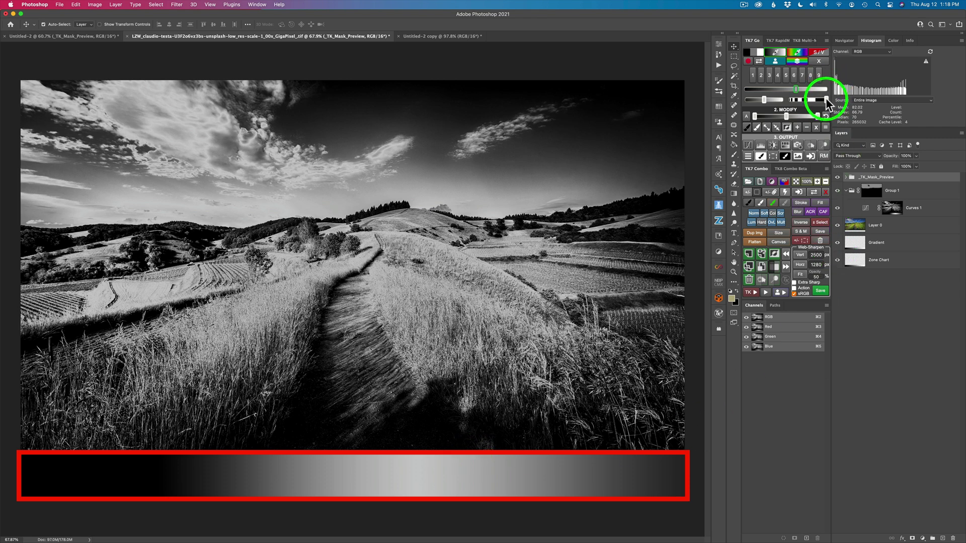
Step: Narrow the grass zone mask's tonal range to a tight band and raise its brightness above the middle
left_click_drag(825, 99, 804, 100)
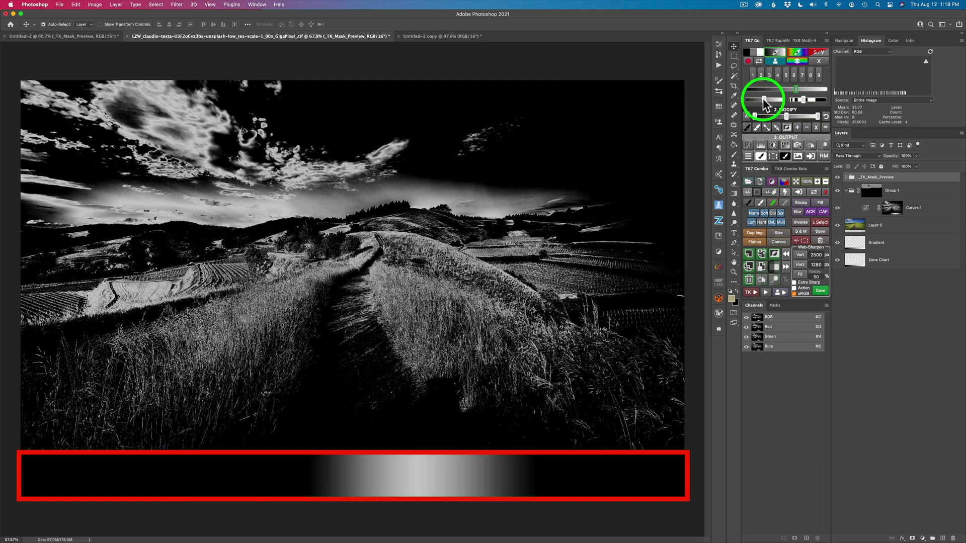
left_click_drag(763, 99, 772, 100)
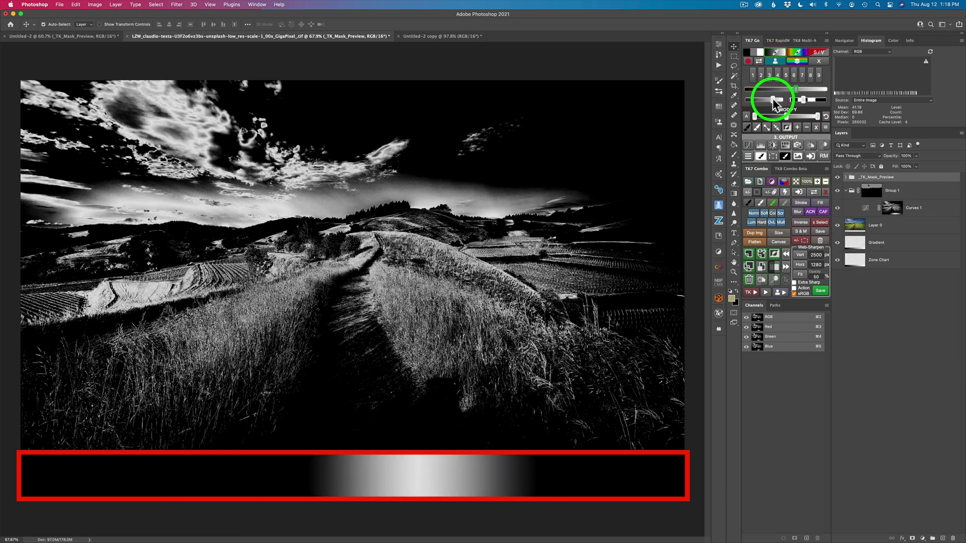
left_click_drag(775, 98, 775, 99)
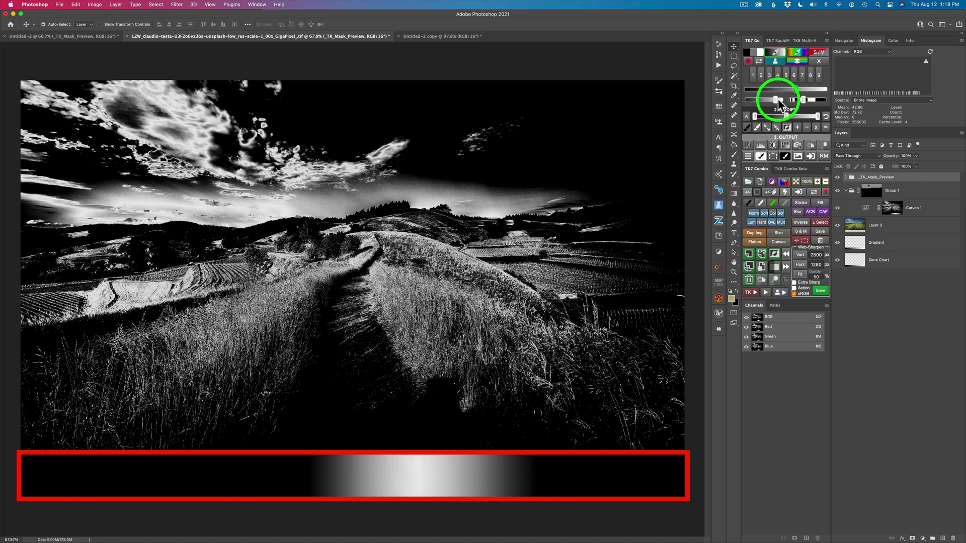
left_click_drag(778, 100, 778, 100)
Step: Output the grass zone mask to a new Curves adjustment layer and set its blend mode to Screen
left_click(748, 147)
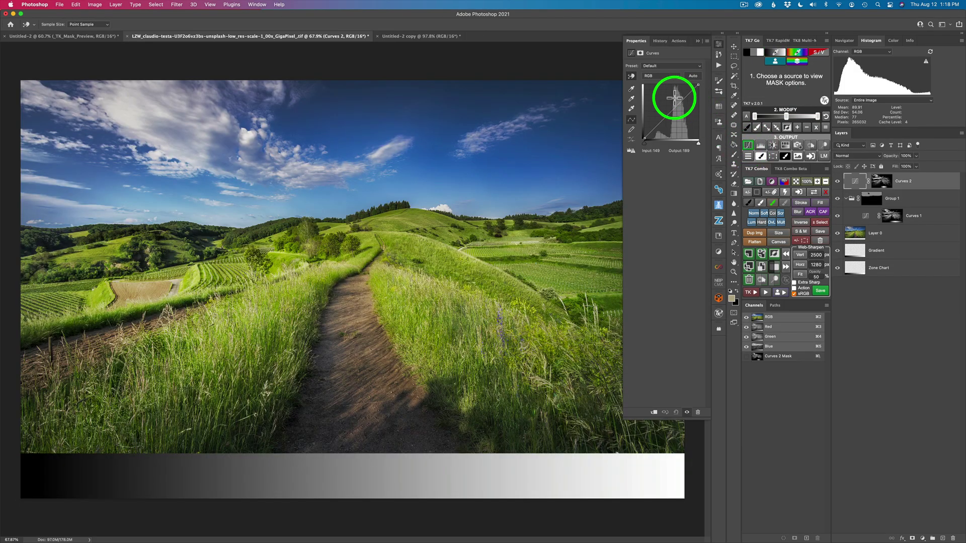
left_click(720, 46)
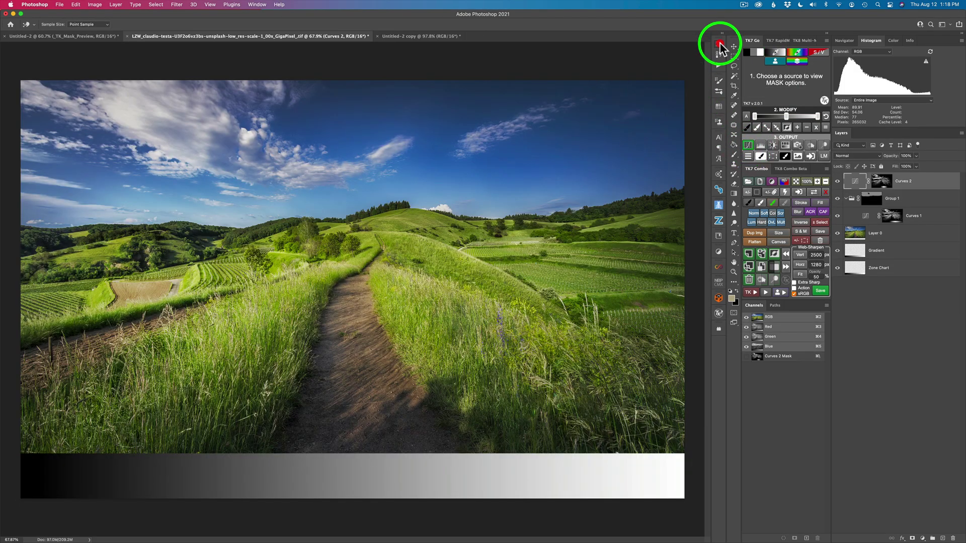
left_click(853, 155)
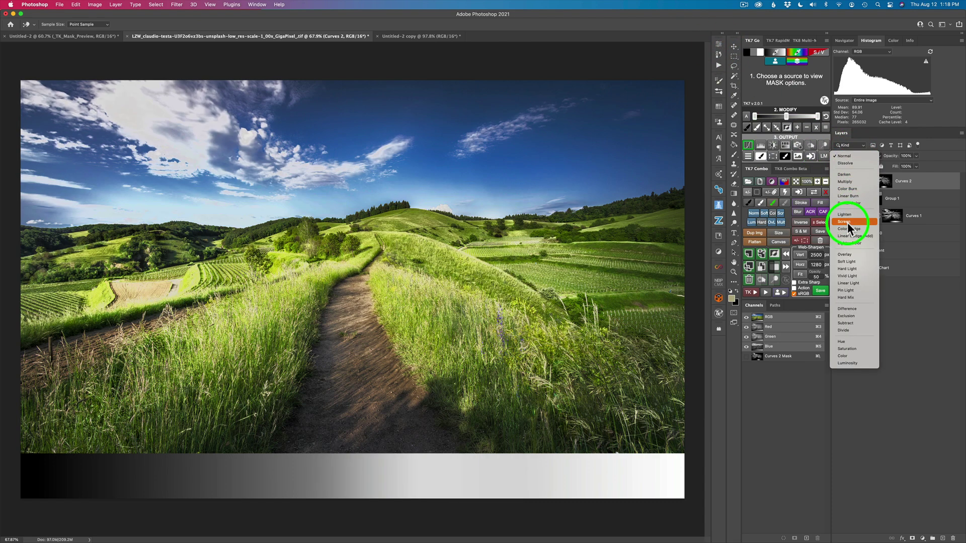
left_click(848, 222)
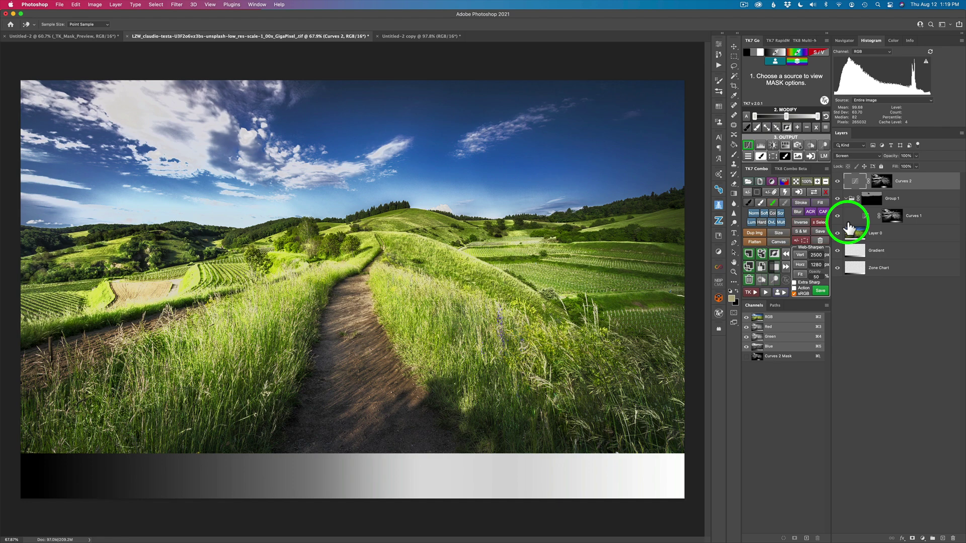
Step: Group the new Curves layer under a black mask, paint in the grass with white at 30% opacity, and hide the group to compare
left_click(771, 266)
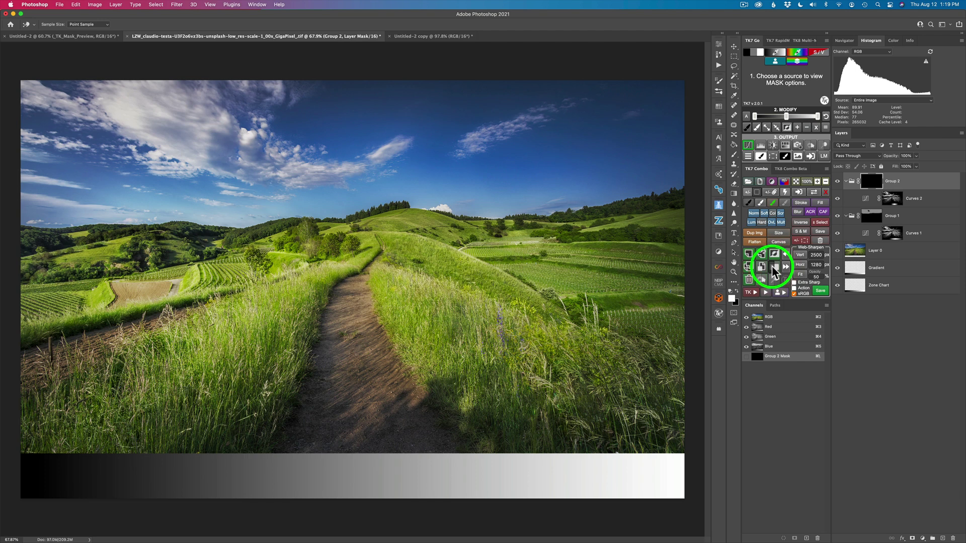
left_click(761, 203)
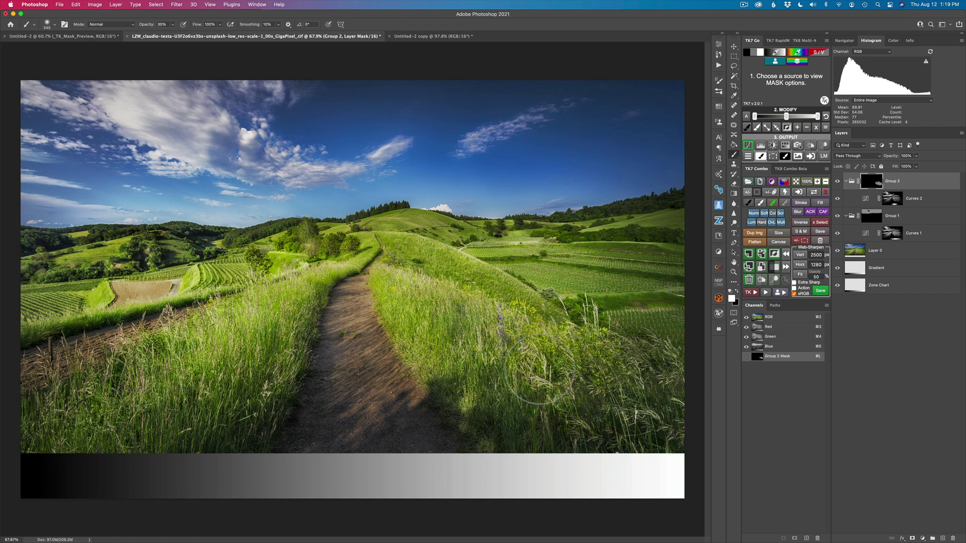
left_click(837, 182)
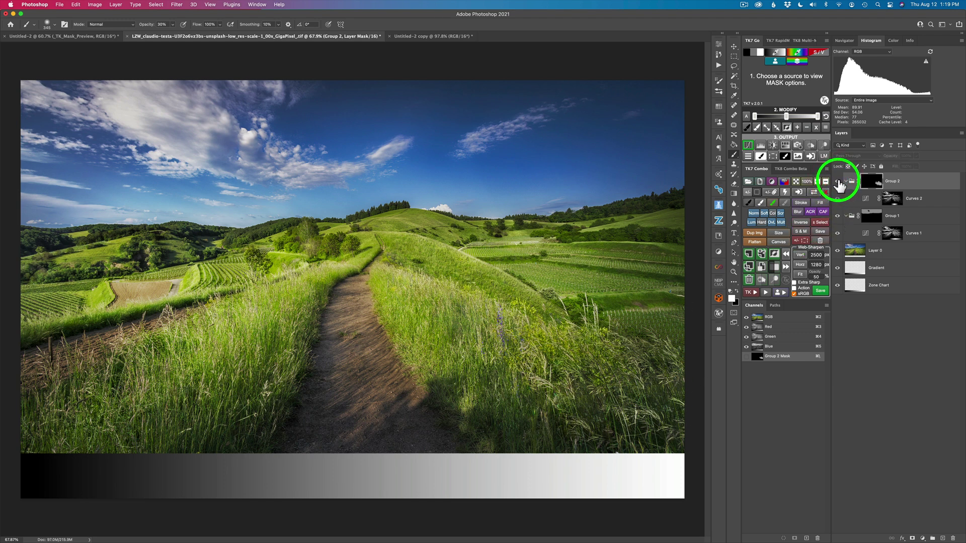
Step: Toggle the visibility of the grass Curves group repeatedly to compare the grass with and without brightening, leaving the group shown
left_click(838, 182)
left_click(838, 182)
left_click(838, 182)
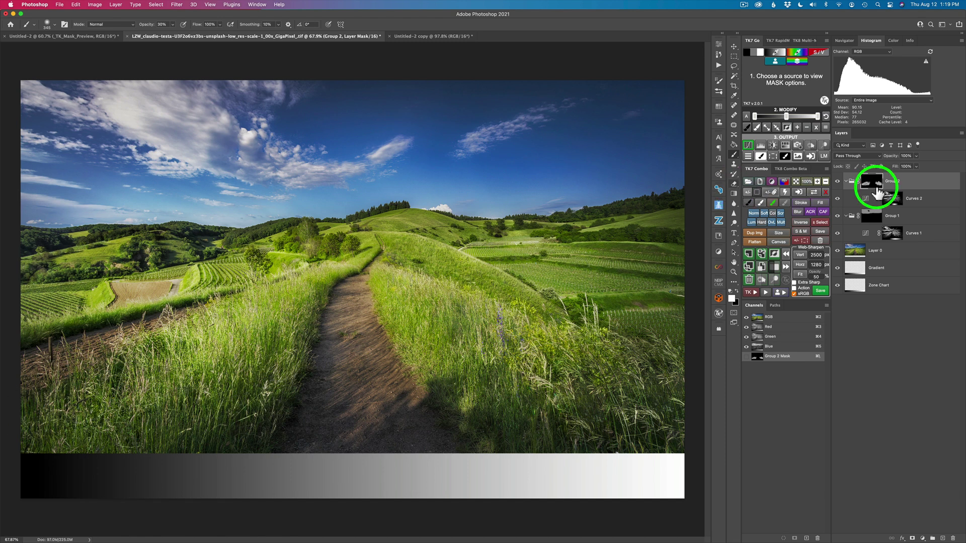
left_click(837, 182)
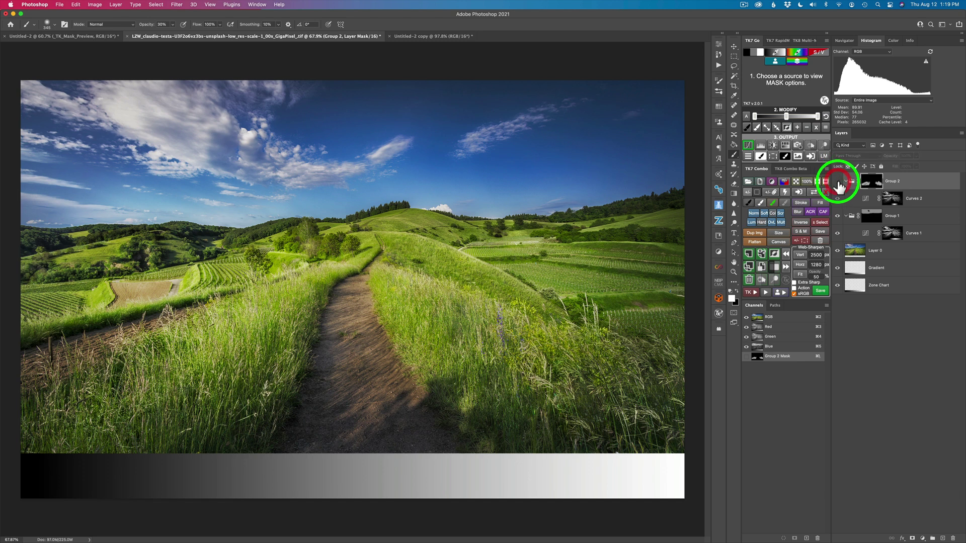
left_click(837, 182)
left_click(837, 182)
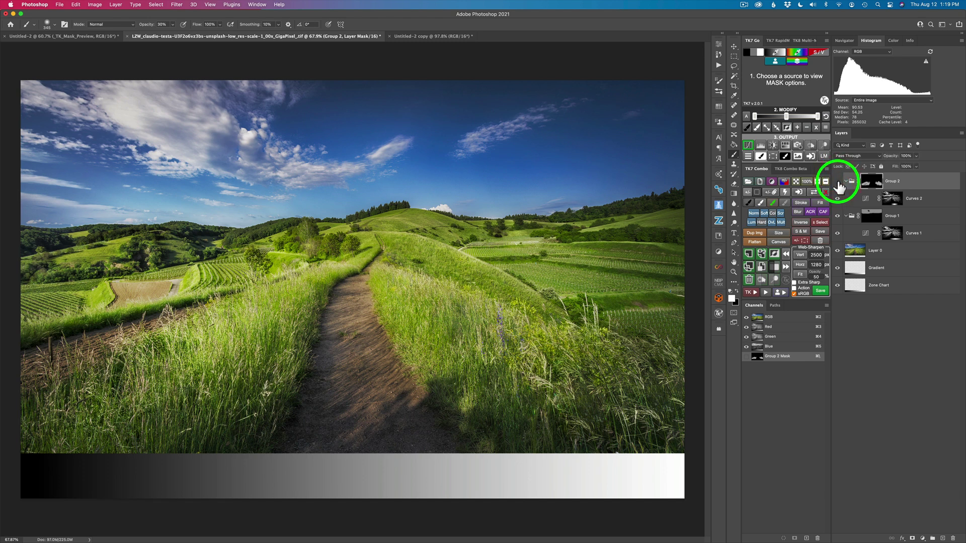
left_click(837, 181)
left_click(837, 181)
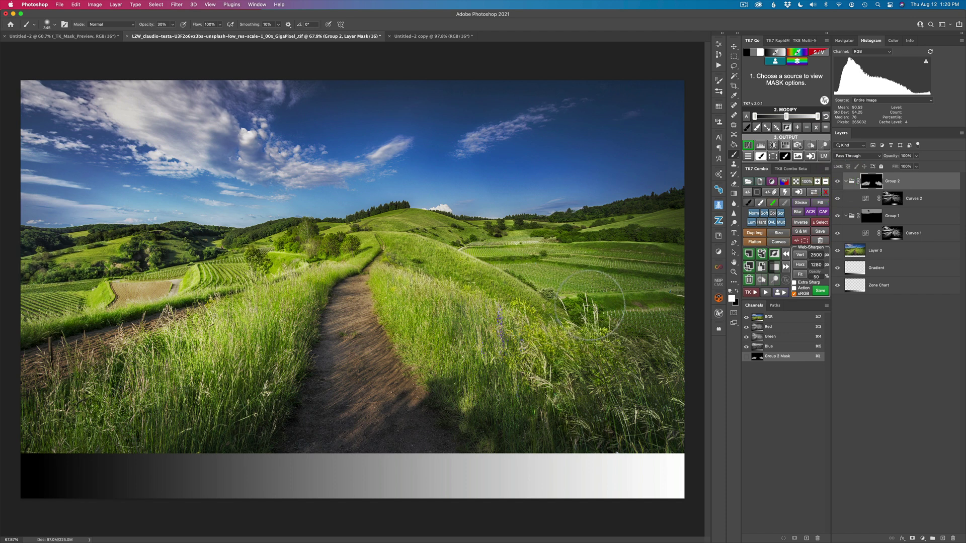
left_click(837, 182)
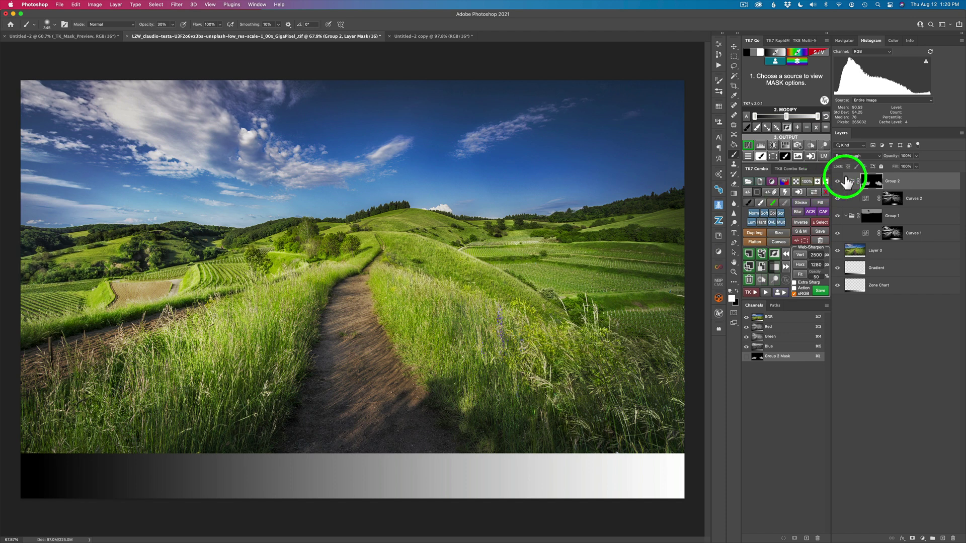
left_click(837, 184)
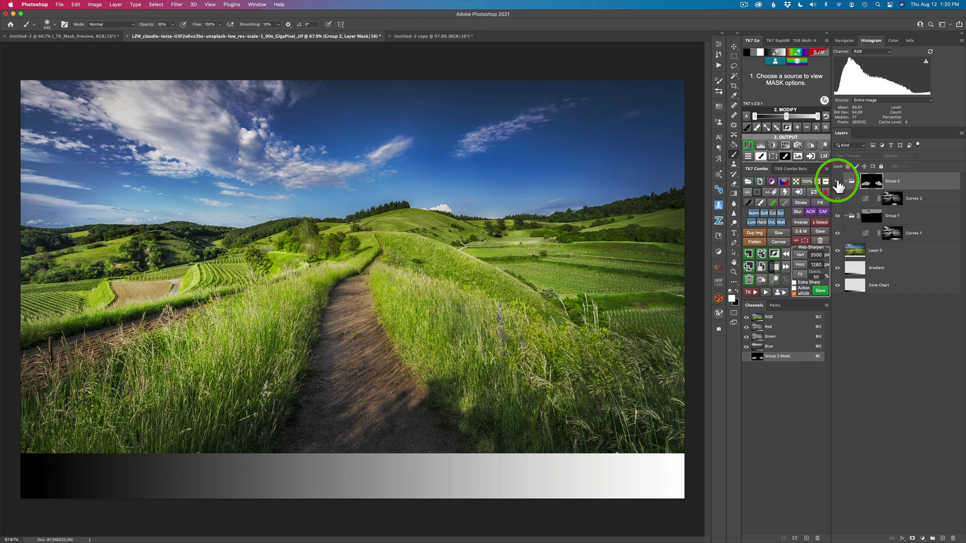
left_click(838, 185)
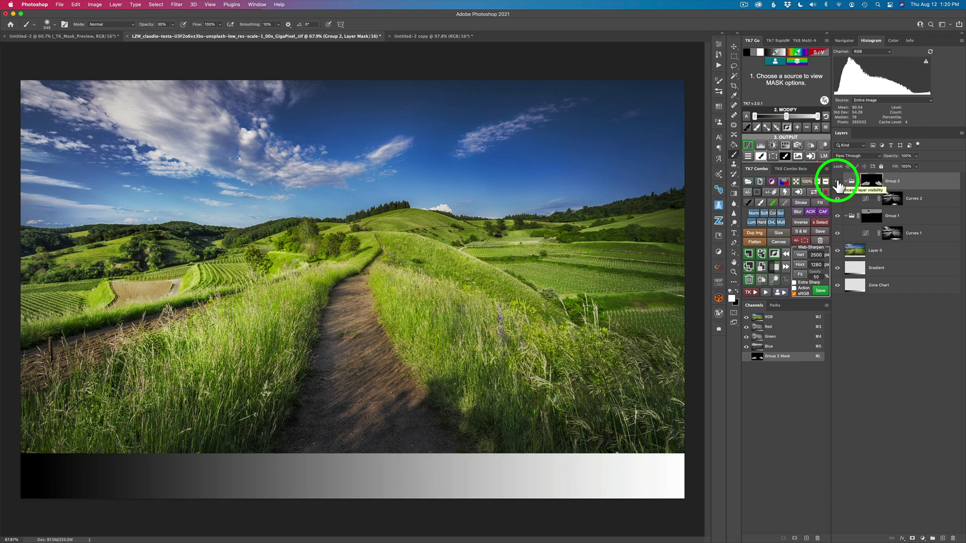